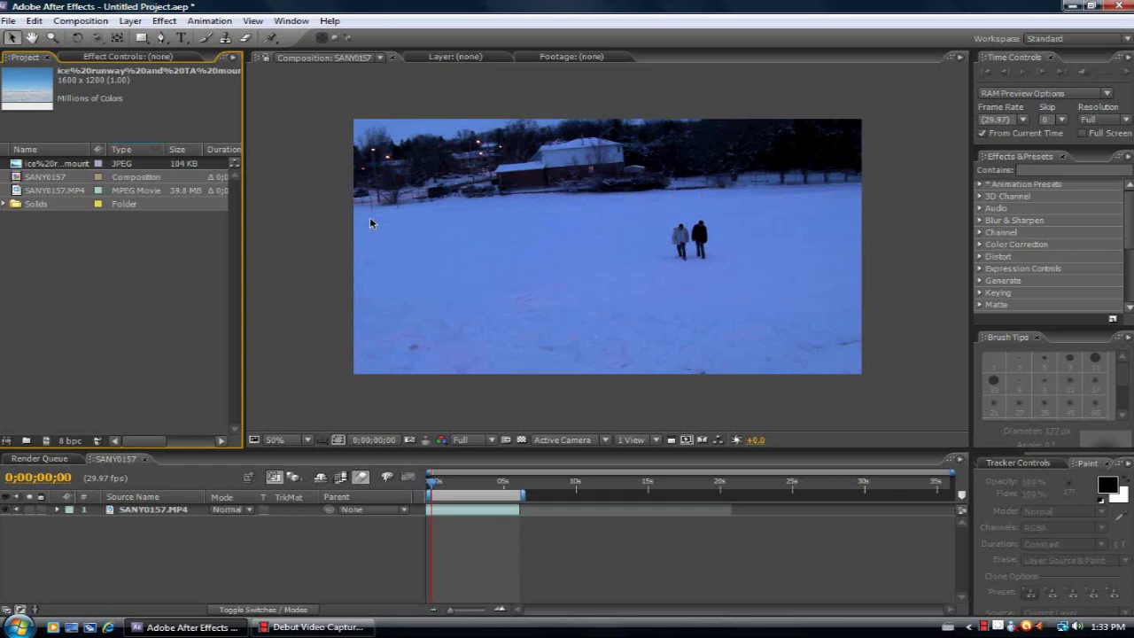
Bring the Tracker Controls panel to the front in place of the Paint panel
{"action": "left_click", "coordinate": [1001, 464]}
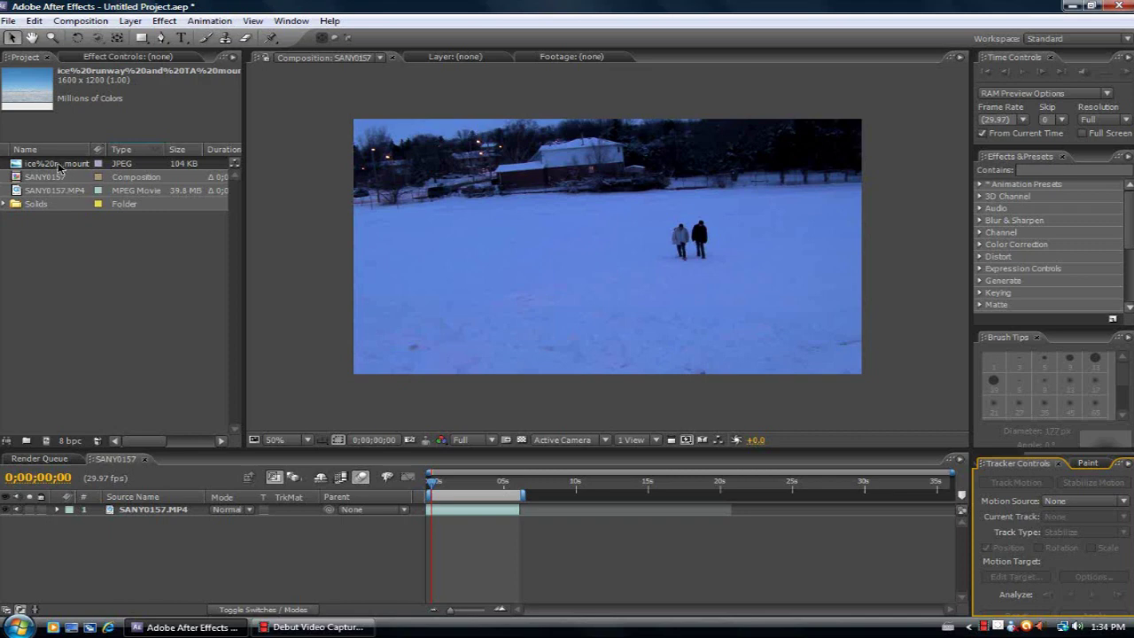
Place the icy mountain image above the snowy footage, shift it up and make it semi-transparent
{"action": "left_click_drag", "start_coordinate": [39, 169], "coordinate": [612, 254]}
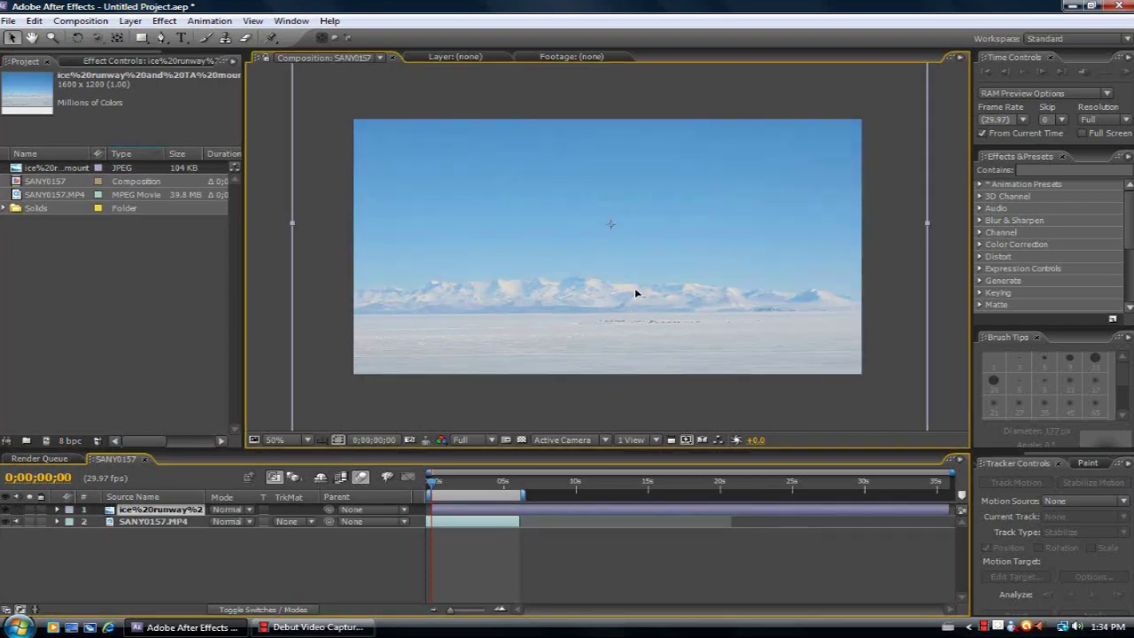
{"action": "left_click_drag", "start_coordinate": [635, 292], "coordinate": [641, 233]}
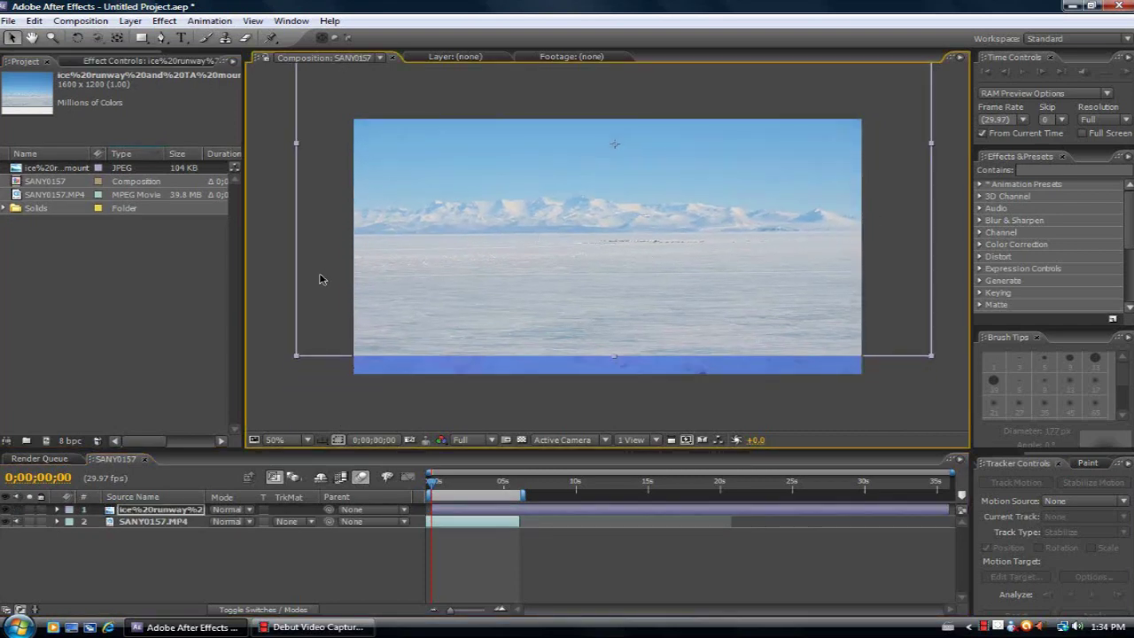
{"action": "left_click", "coordinate": [189, 515]}
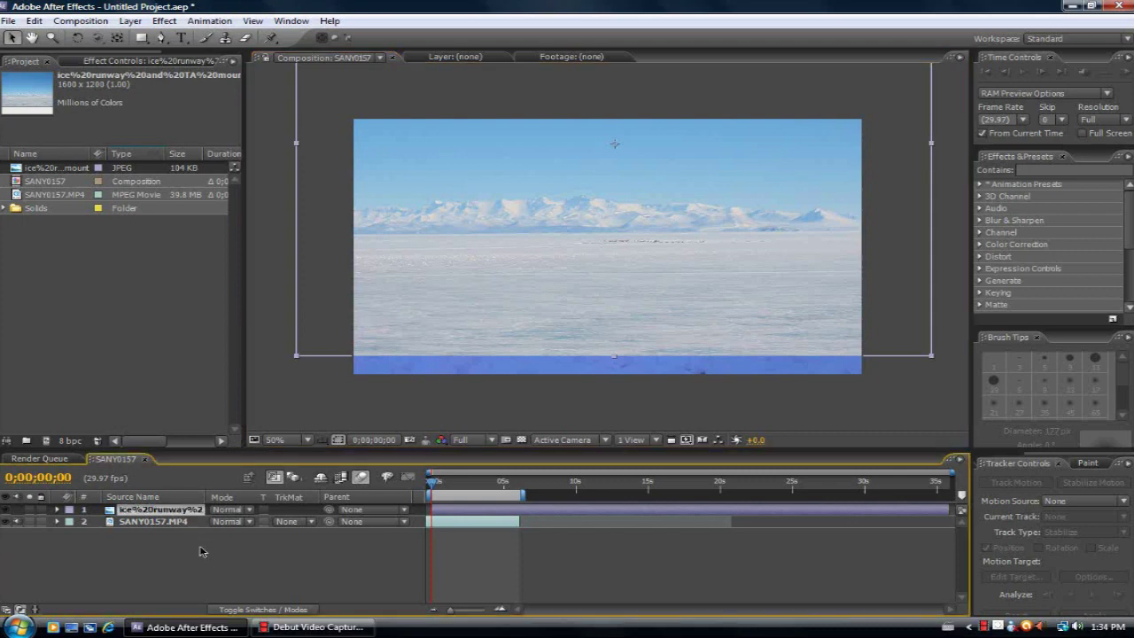
{"action": "key", "text": "t"}
{"action": "left_click_drag", "start_coordinate": [219, 522], "coordinate": [161, 529]}
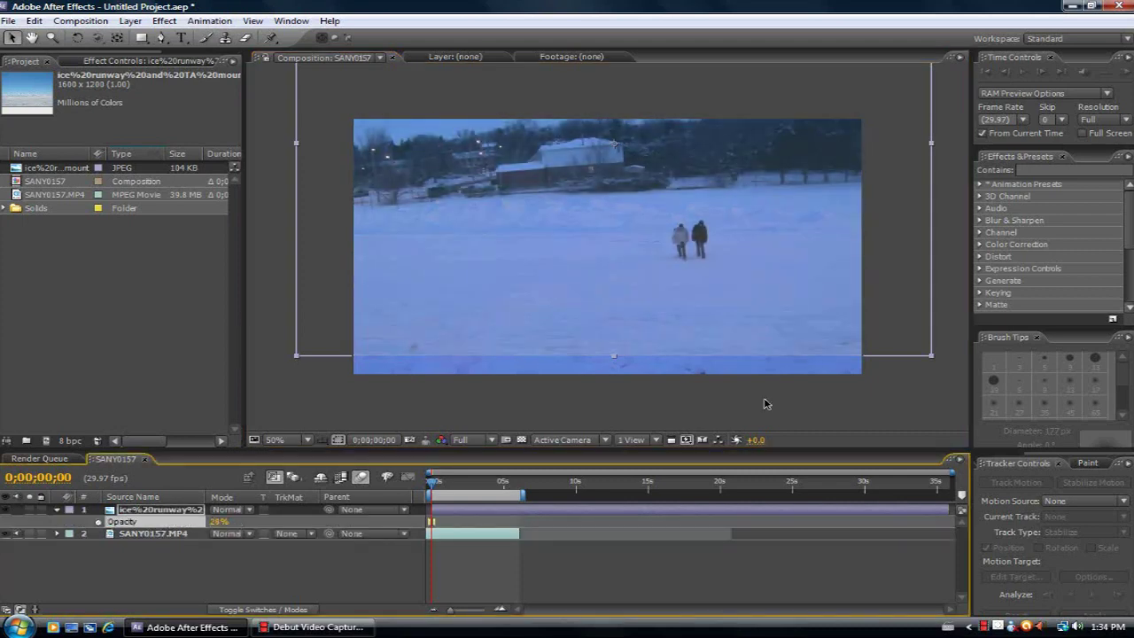
{"action": "left_click_drag", "start_coordinate": [752, 293], "coordinate": [748, 270]}
Rotate the mountain image to -2° and nudge it slightly up
{"action": "key", "text": "r"}
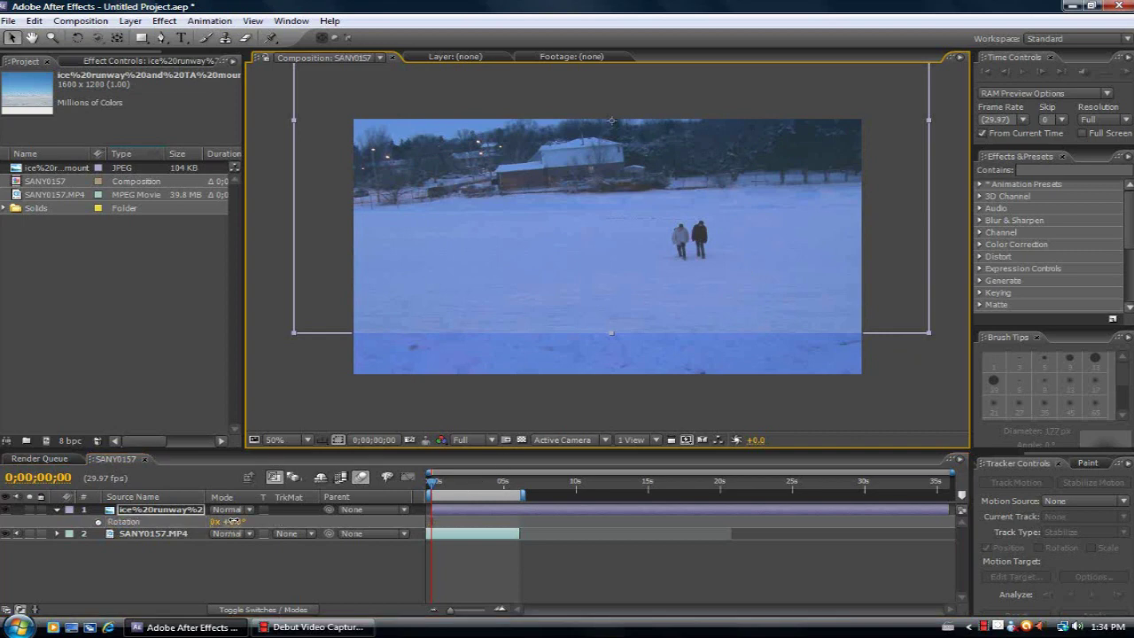
{"action": "mouse_move", "coordinate": [232, 522]}
{"action": "left_mouse_down"}
{"action": "mouse_move", "coordinate": [195, 523]}
{"action": "mouse_move", "coordinate": [218, 523]}
{"action": "left_mouse_up"}
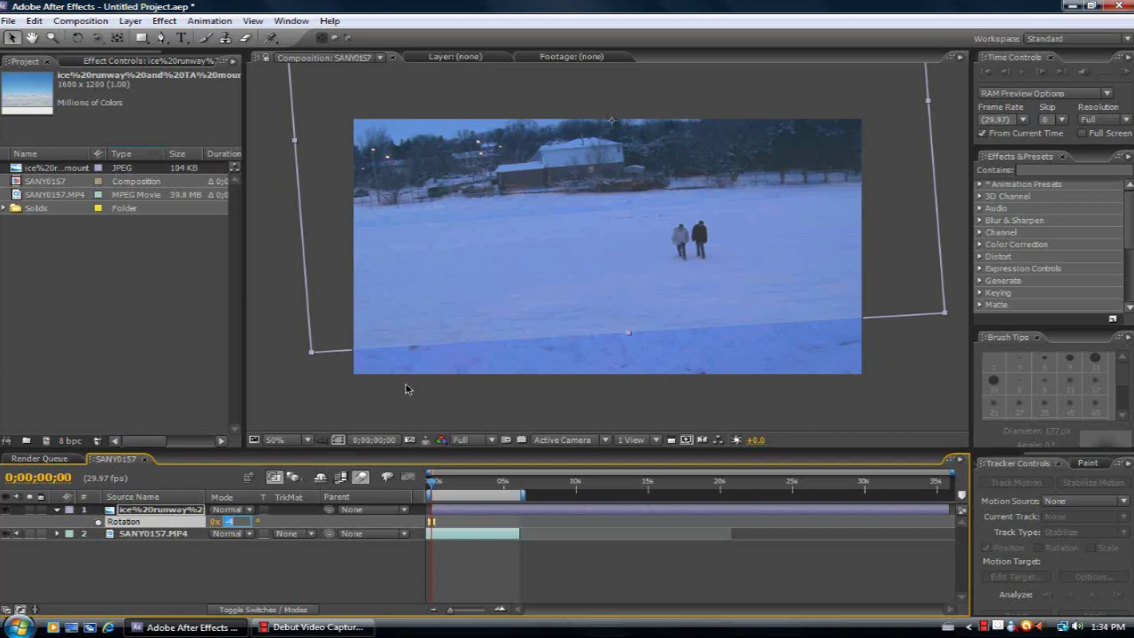
{"action": "left_click", "coordinate": [289, 522]}
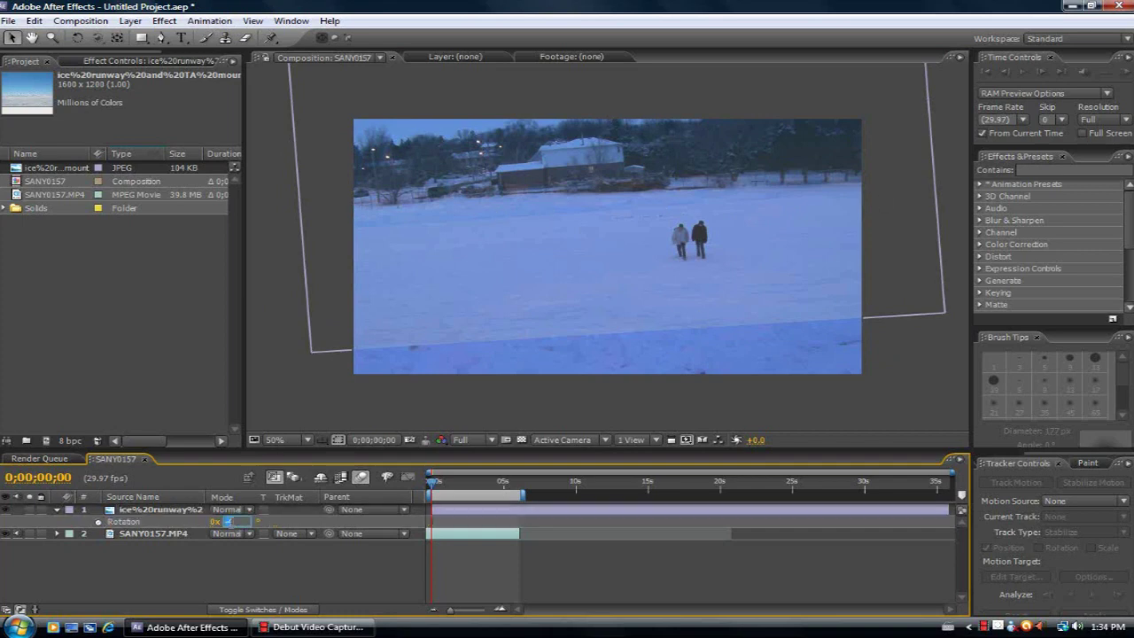
{"action": "type", "text": "-2"}
{"action": "key", "text": "Return"}
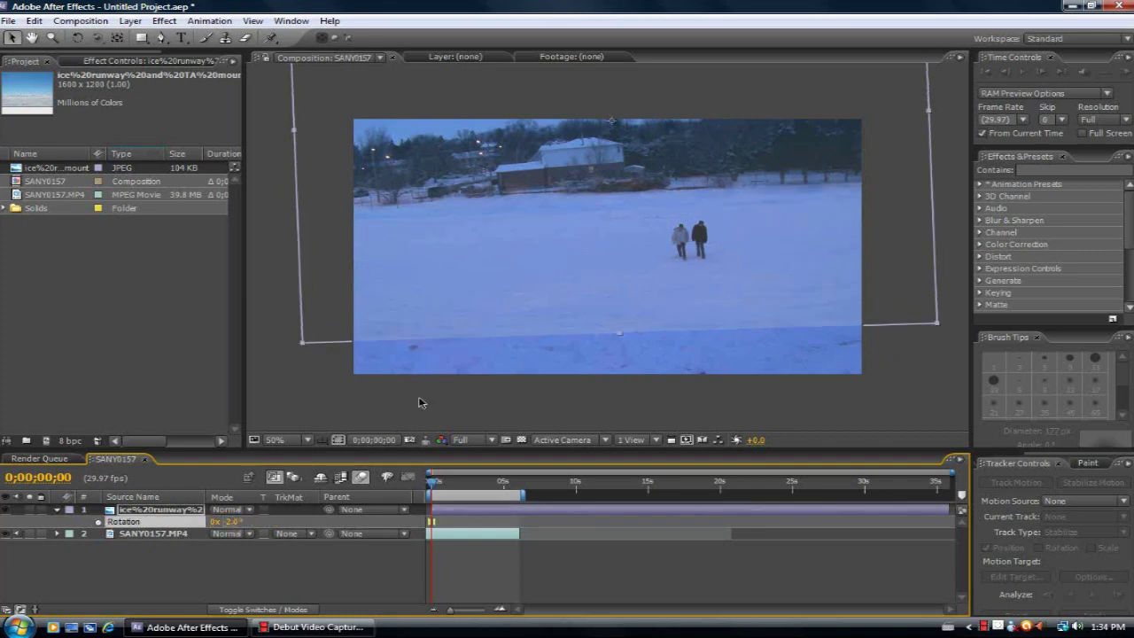
{"action": "left_click_drag", "start_coordinate": [601, 268], "coordinate": [606, 262]}
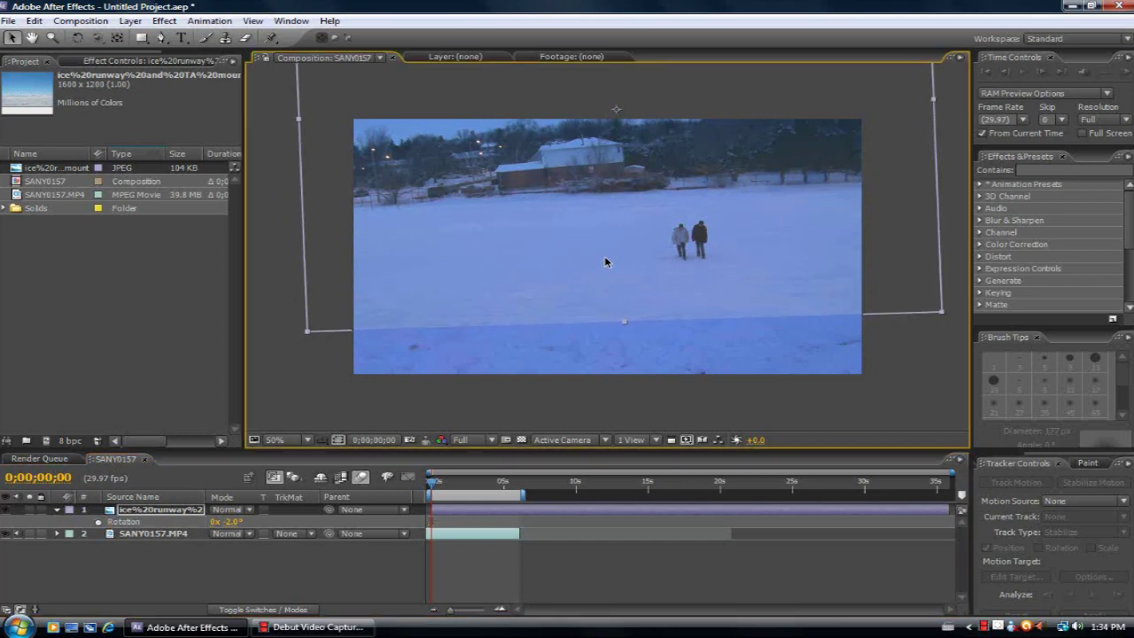
Raise the mountain image's opacity to about 42%
{"action": "left_click", "coordinate": [212, 524]}
{"action": "key", "text": "t"}
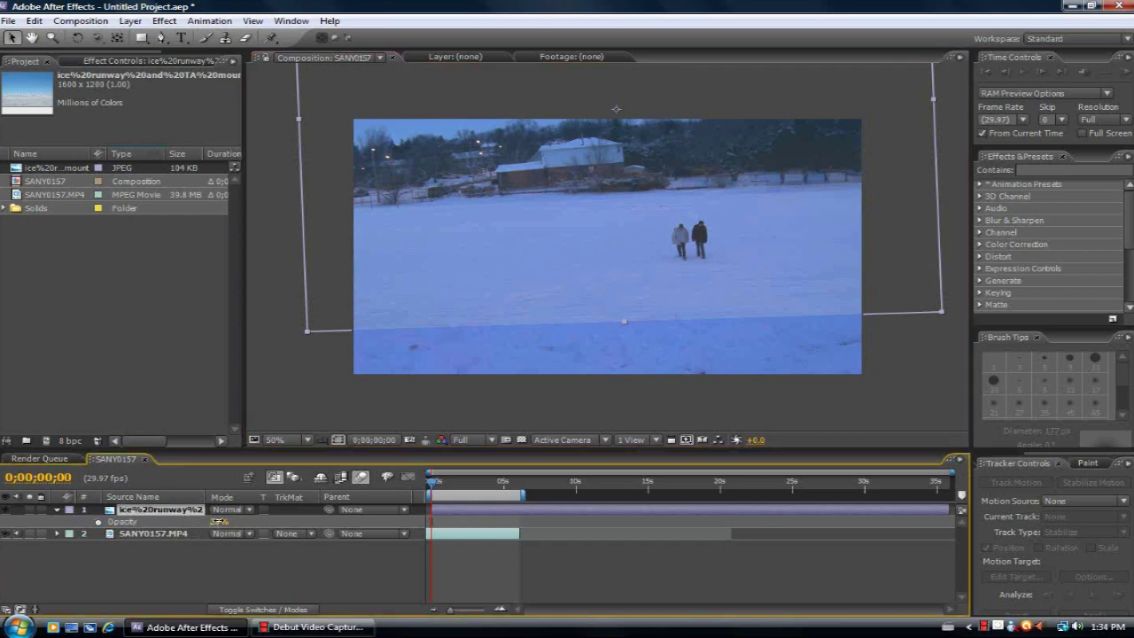
{"action": "left_click_drag", "start_coordinate": [217, 521], "coordinate": [221, 521]}
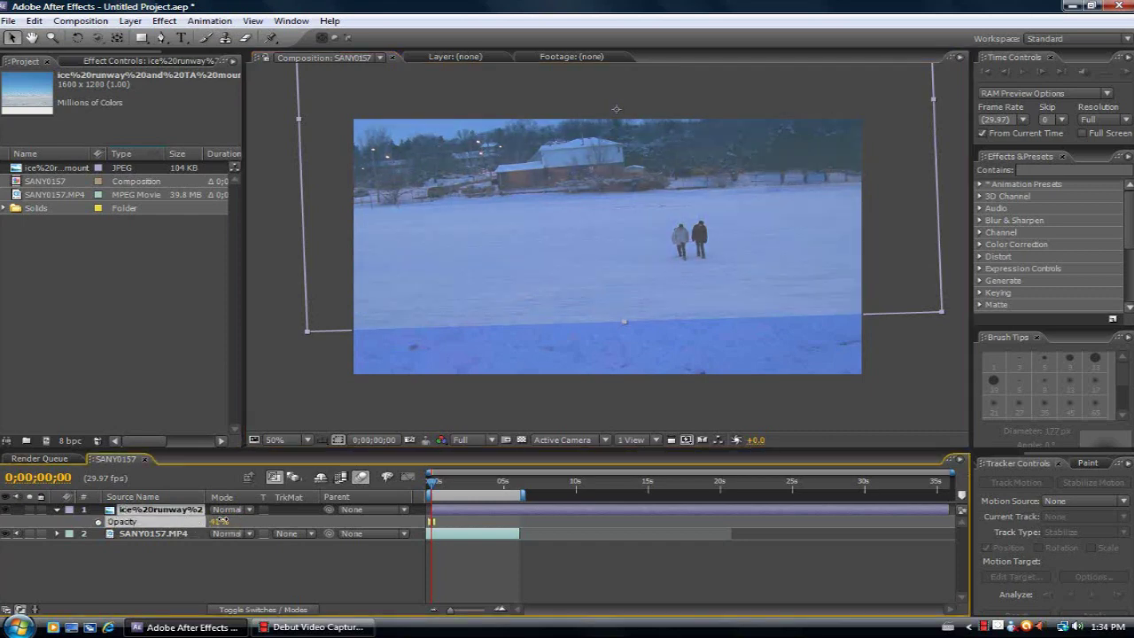
Trace a Pen mask line along the field's far edge, from right to past the left side
{"action": "left_click", "coordinate": [161, 38]}
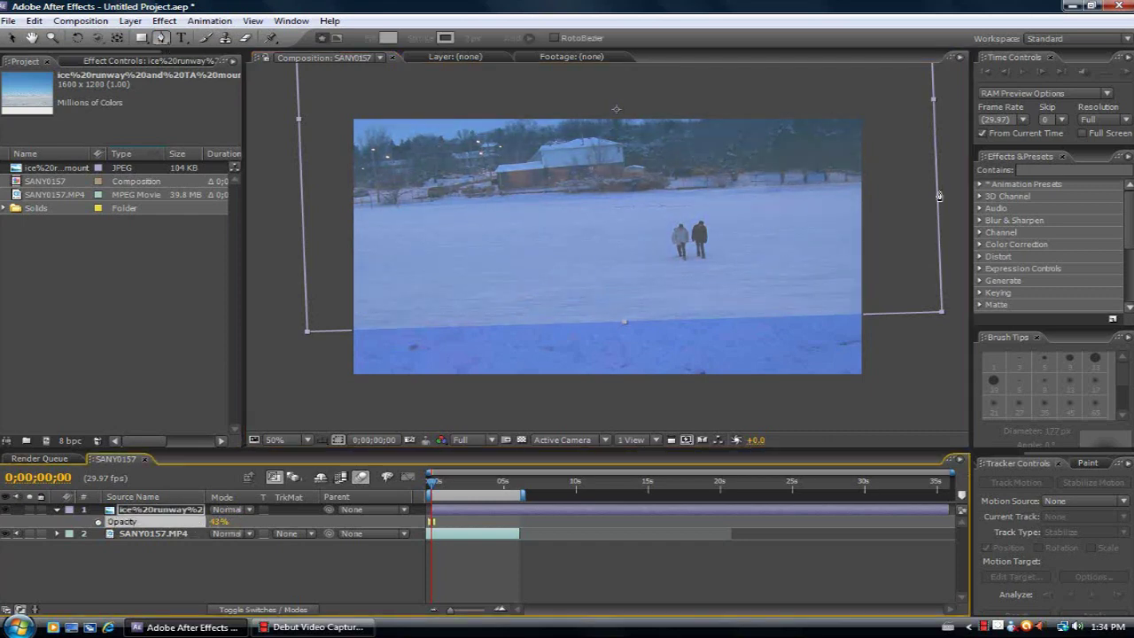
{"action": "left_click", "coordinate": [881, 201]}
{"action": "left_click", "coordinate": [775, 205]}
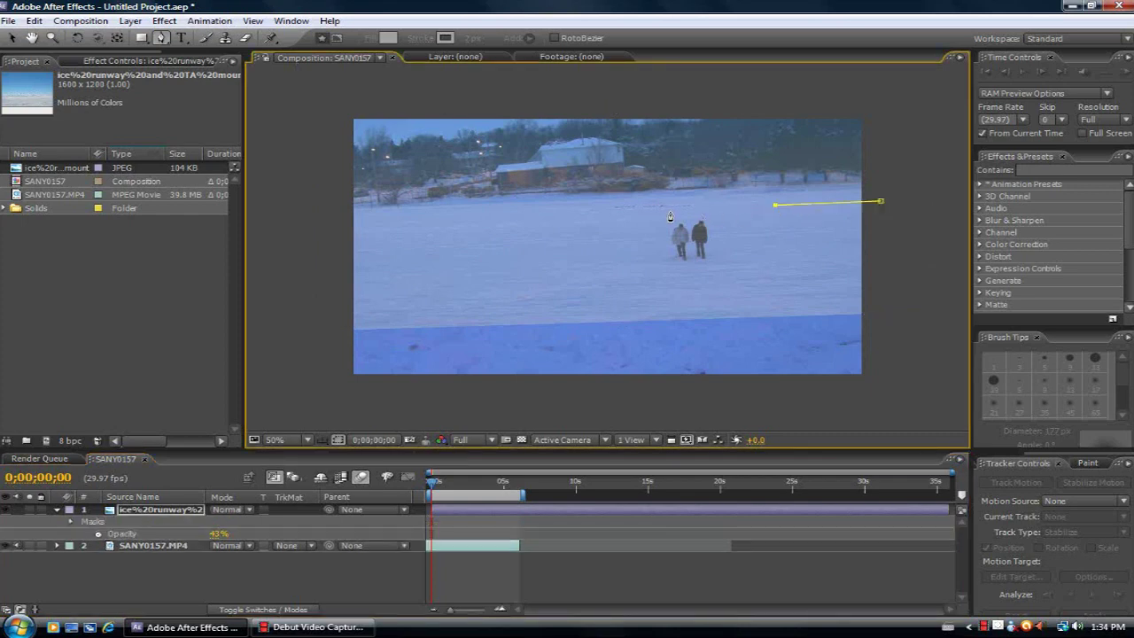
{"action": "left_click", "coordinate": [668, 211]}
{"action": "left_click", "coordinate": [577, 233]}
{"action": "left_click", "coordinate": [462, 286]}
{"action": "left_click", "coordinate": [289, 282]}
Close the mask above the frame's top, then return the view to 50%
{"action": "key", "text": "comma"}
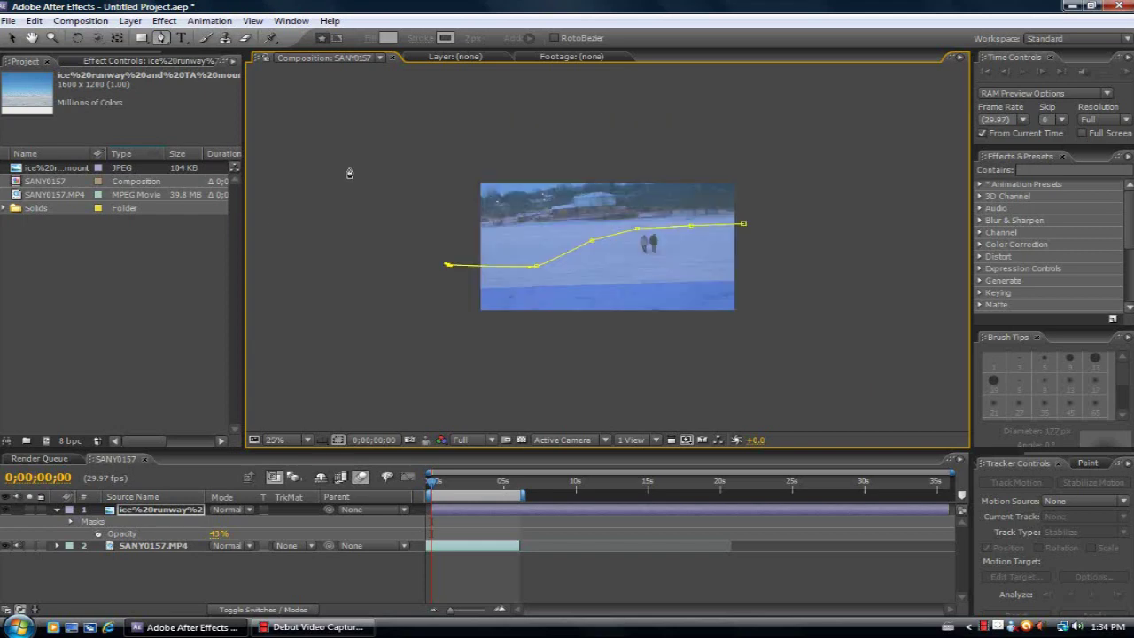
{"action": "left_click", "coordinate": [428, 158]}
{"action": "left_click", "coordinate": [781, 152]}
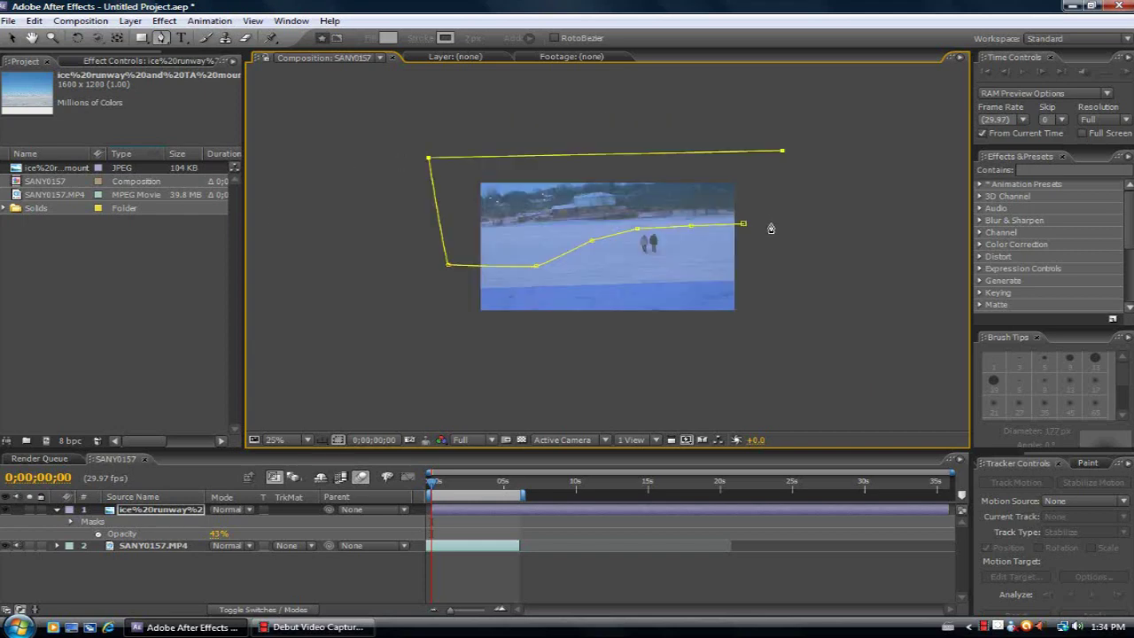
{"action": "left_click", "coordinate": [771, 223]}
{"action": "left_click", "coordinate": [742, 224]}
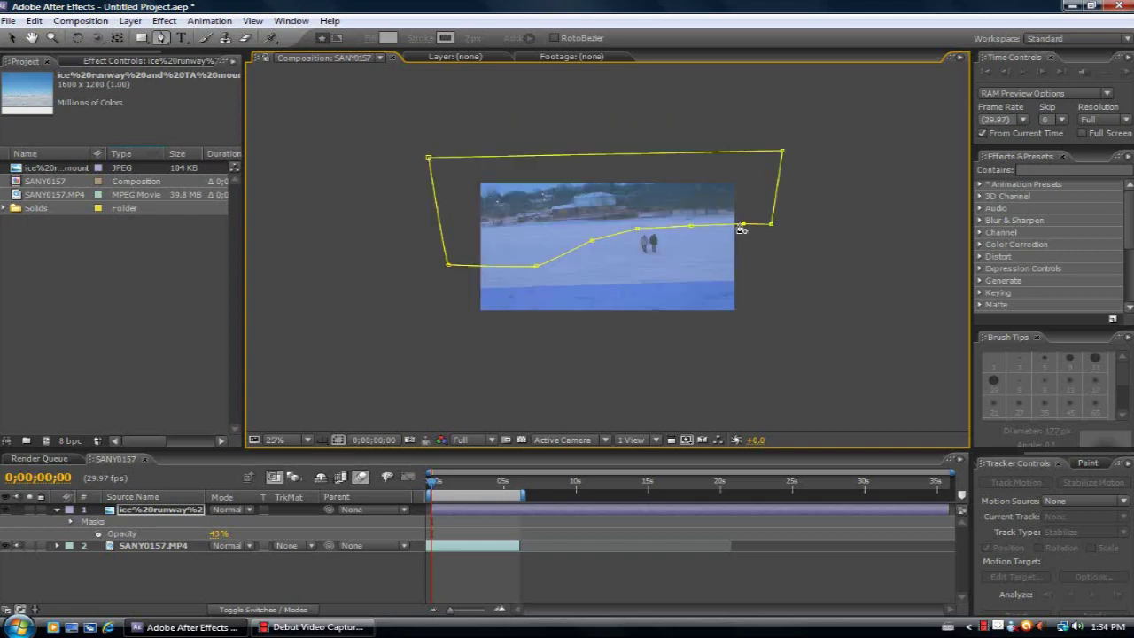
{"action": "left_click", "coordinate": [7, 37]}
{"action": "left_click", "coordinate": [608, 319]}
{"action": "key", "text": "period"}
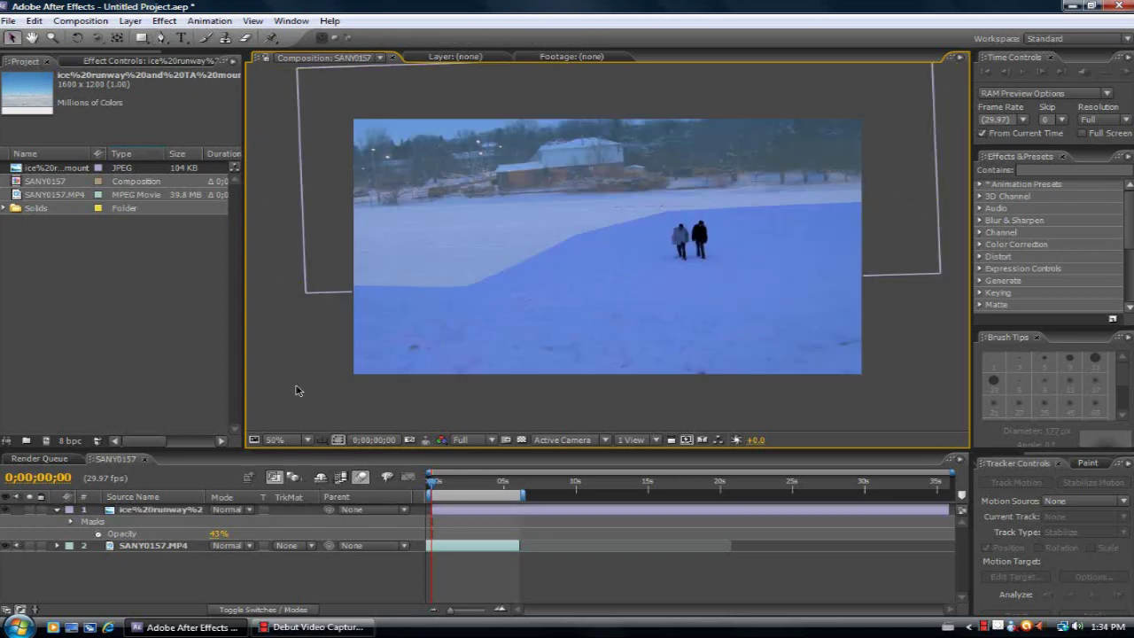
Set the mountain image to 100% opacity and feather its mask by 162 pixels
{"action": "left_click_drag", "start_coordinate": [218, 533], "coordinate": [274, 533]}
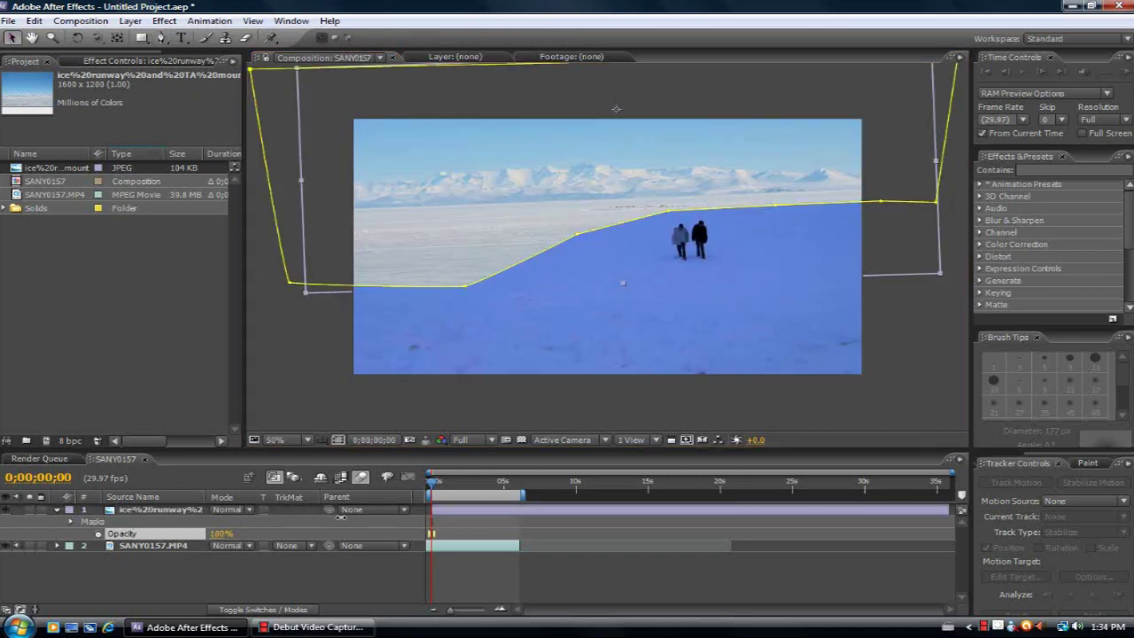
{"action": "key", "text": "f"}
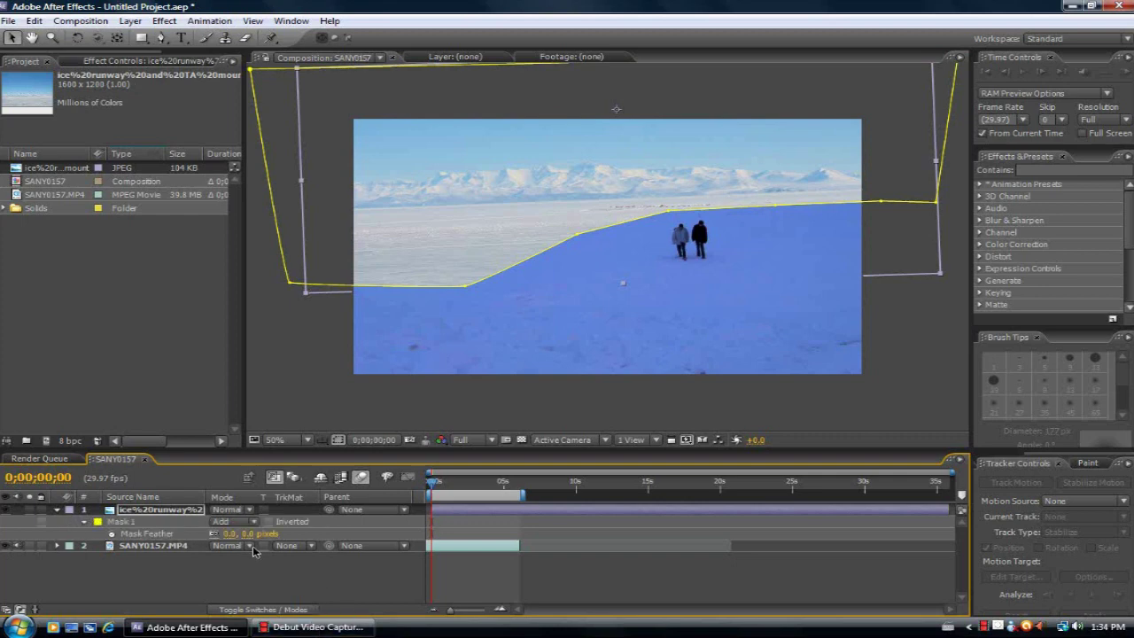
{"action": "left_click_drag", "start_coordinate": [247, 535], "coordinate": [382, 527]}
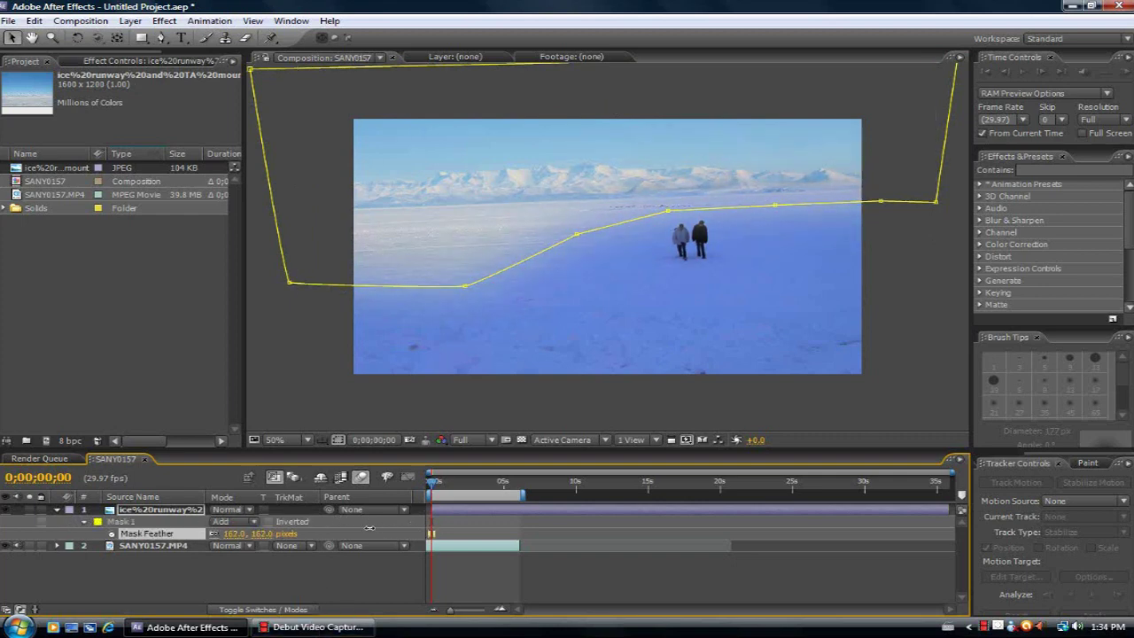
{"action": "left_click", "coordinate": [296, 356]}
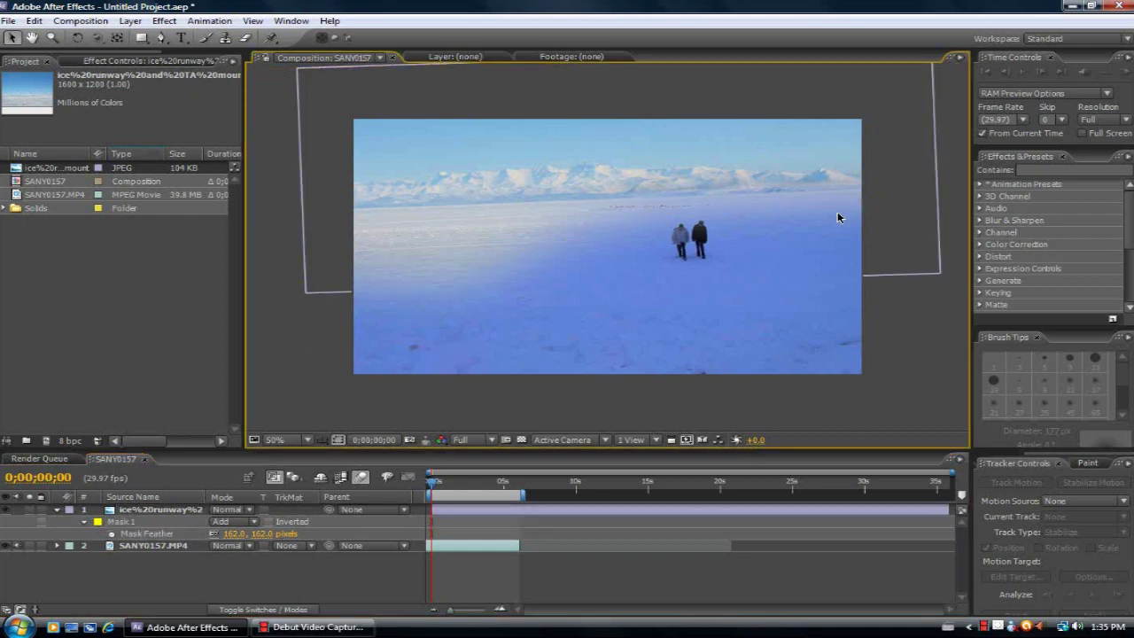
{"action": "left_click", "coordinate": [1096, 171]}
Apply the Curves effect to the mountain image and pull the Red curve down
{"action": "type", "text": "c"}
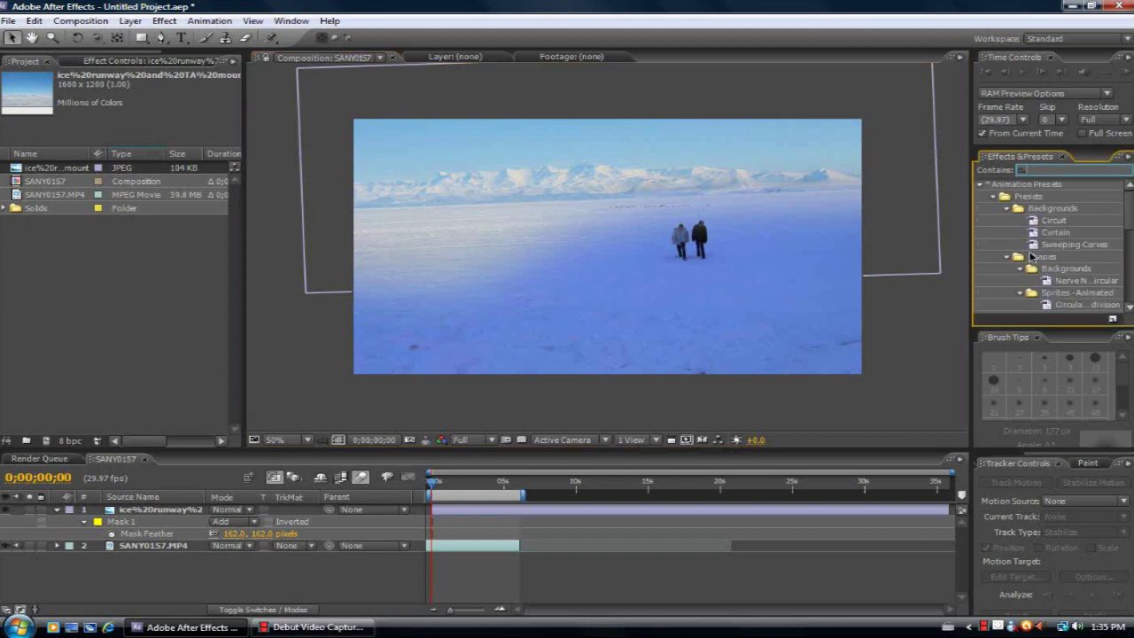
{"action": "type", "text": "urves"}
{"action": "left_click_drag", "start_coordinate": [1028, 244], "coordinate": [473, 160]}
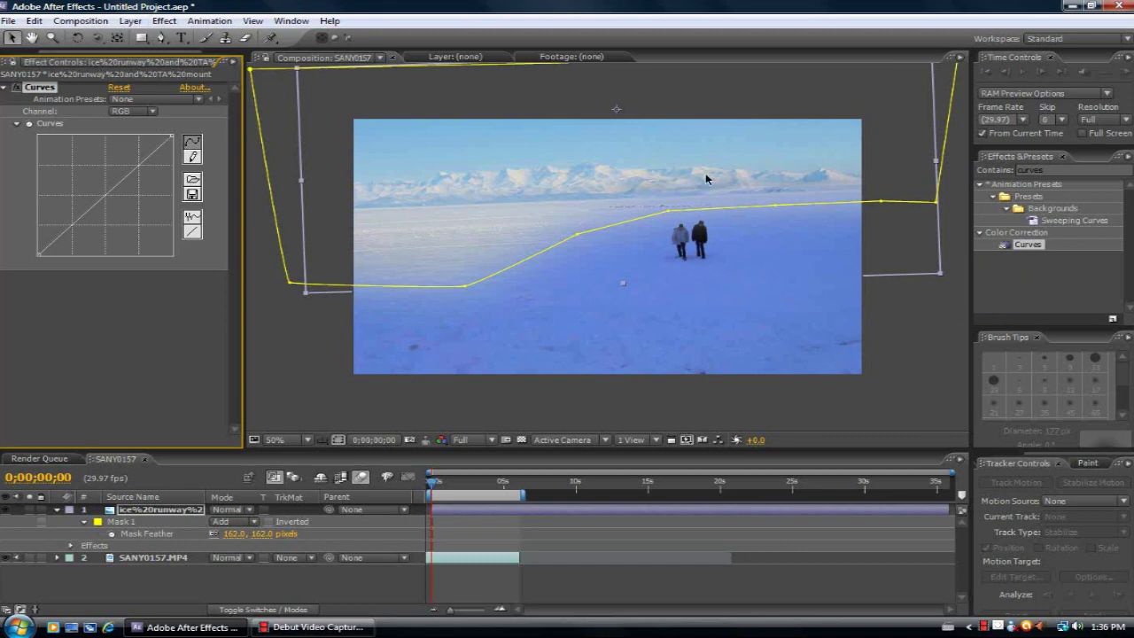
{"action": "left_click", "coordinate": [135, 111]}
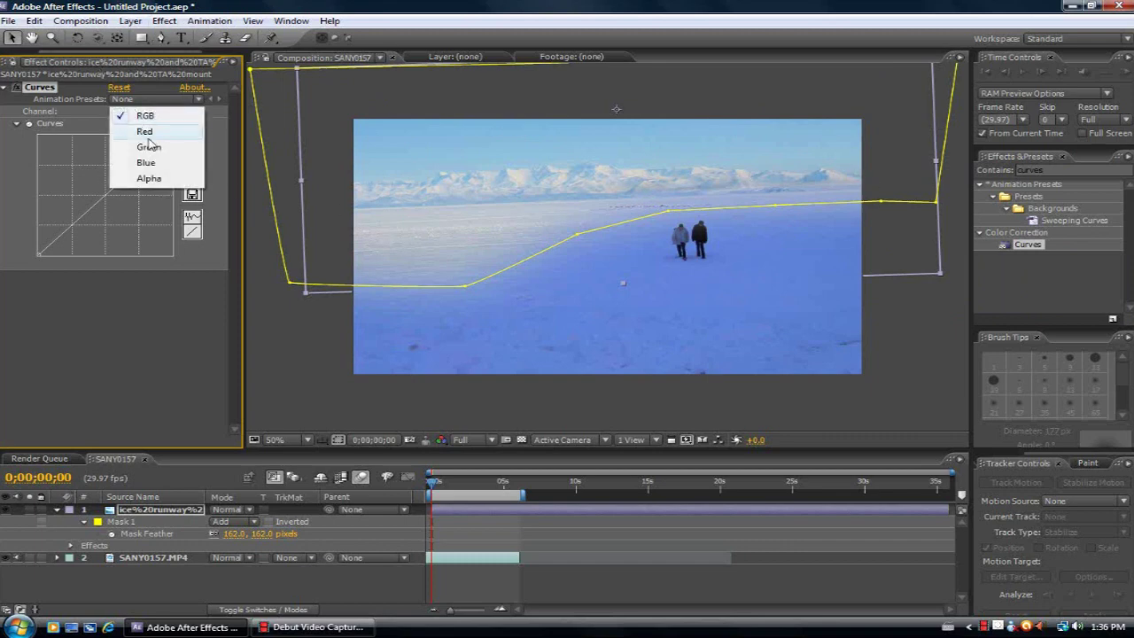
{"action": "left_click", "coordinate": [144, 131]}
{"action": "left_click_drag", "start_coordinate": [102, 197], "coordinate": [116, 217]}
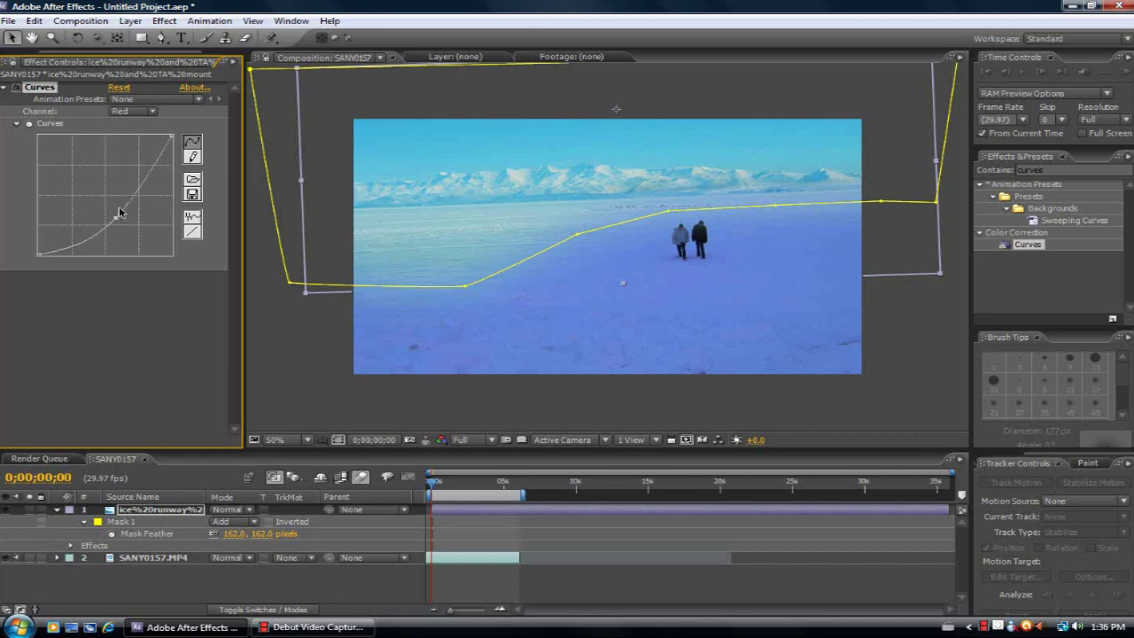
Raise the Blue channel curve and pull the Green channel curve down
{"action": "left_click", "coordinate": [106, 112]}
{"action": "left_click", "coordinate": [133, 131]}
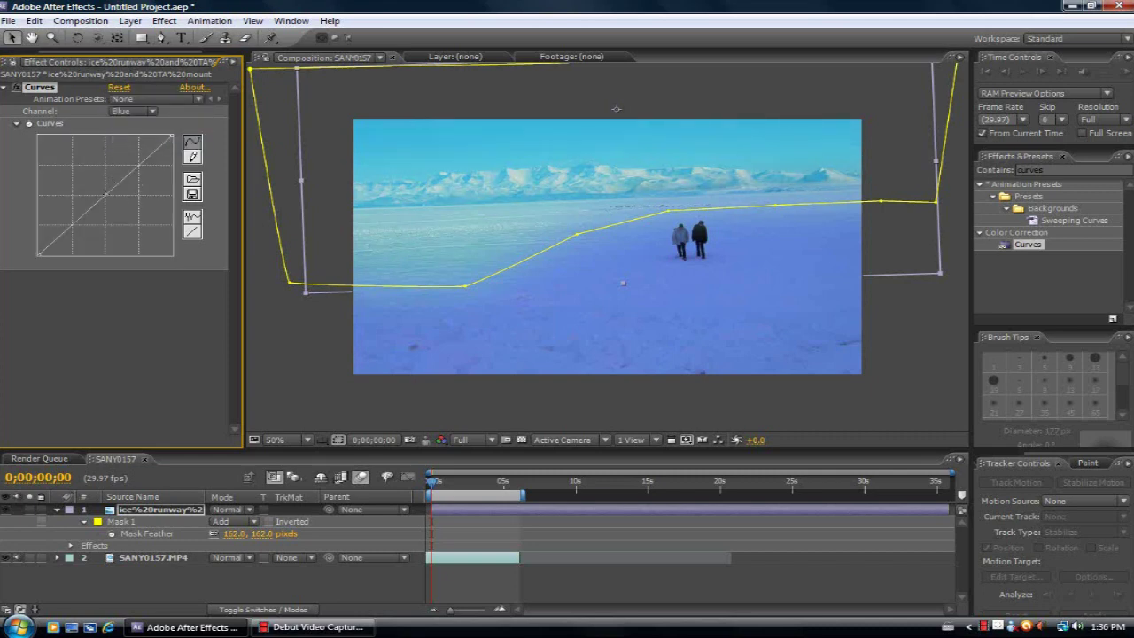
{"action": "left_click_drag", "start_coordinate": [98, 203], "coordinate": [63, 171]}
{"action": "left_click", "coordinate": [288, 351]}
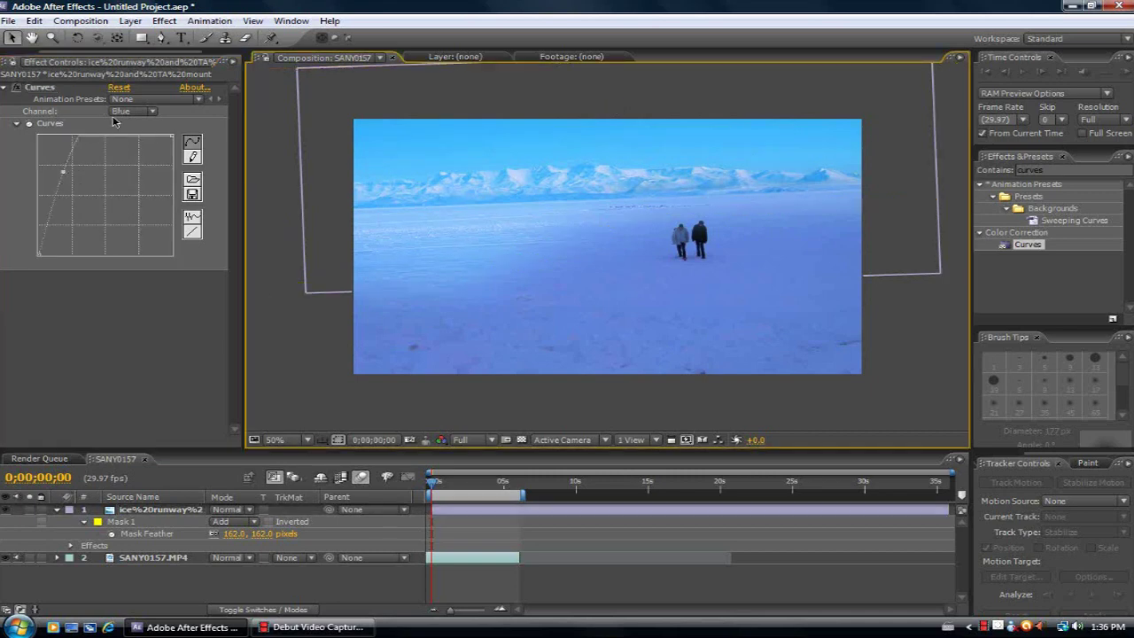
{"action": "left_click", "coordinate": [133, 111]}
{"action": "left_click", "coordinate": [146, 124]}
{"action": "left_click_drag", "start_coordinate": [122, 187], "coordinate": [105, 207]}
{"action": "left_click", "coordinate": [321, 405]}
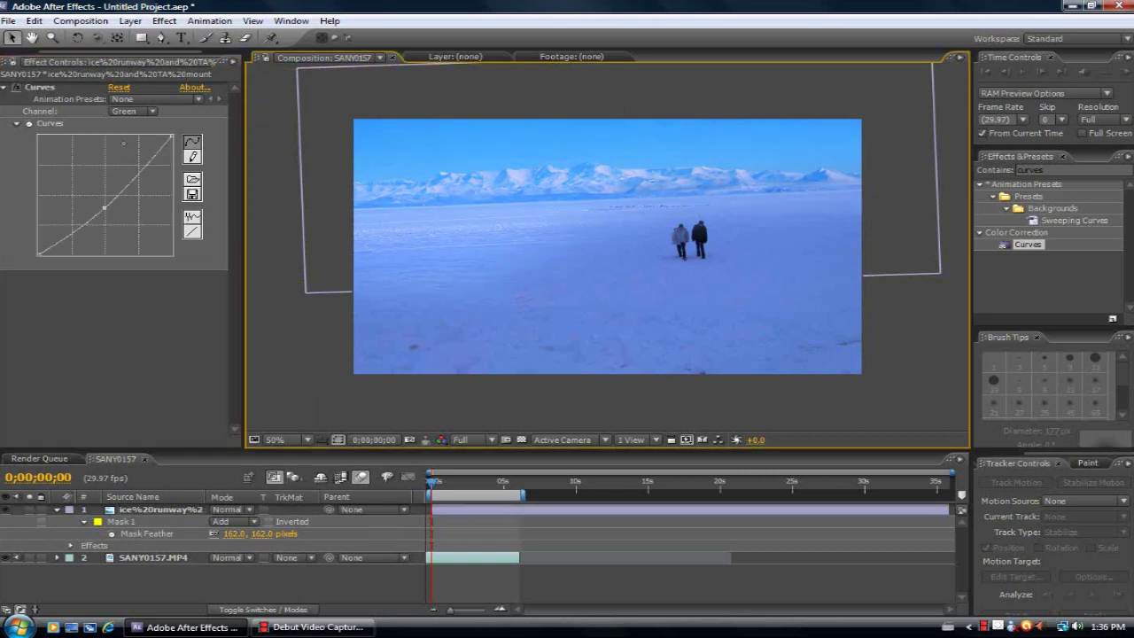
Bend the RGB curve slightly below the diagonal to darken the image
{"action": "left_click", "coordinate": [133, 111]}
{"action": "left_click", "coordinate": [144, 81]}
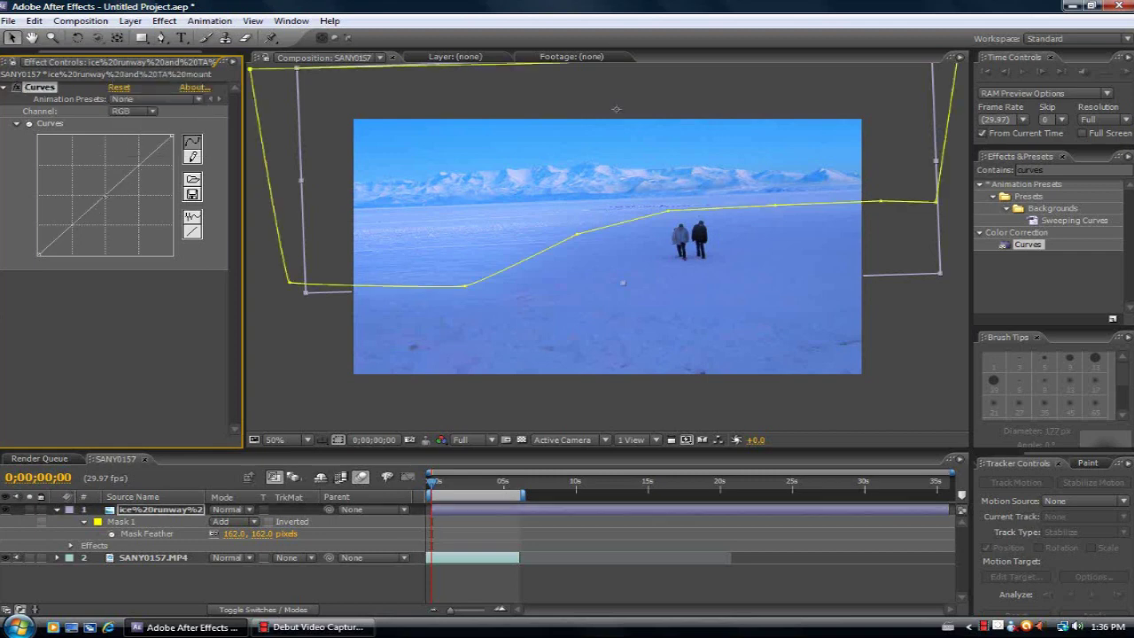
{"action": "mouse_move", "coordinate": [95, 209]}
{"action": "left_mouse_down"}
{"action": "mouse_move", "coordinate": [99, 195]}
{"action": "mouse_move", "coordinate": [98, 204]}
{"action": "left_mouse_up"}
{"action": "left_click_drag", "start_coordinate": [100, 209], "coordinate": [99, 209]}
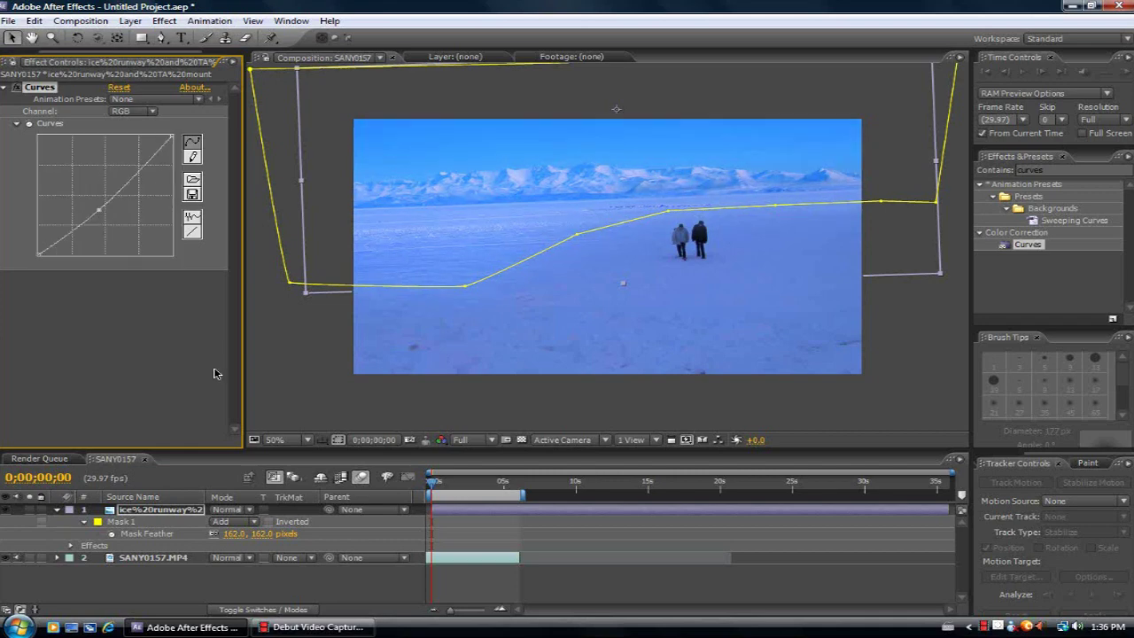
{"action": "left_click", "coordinate": [284, 364]}
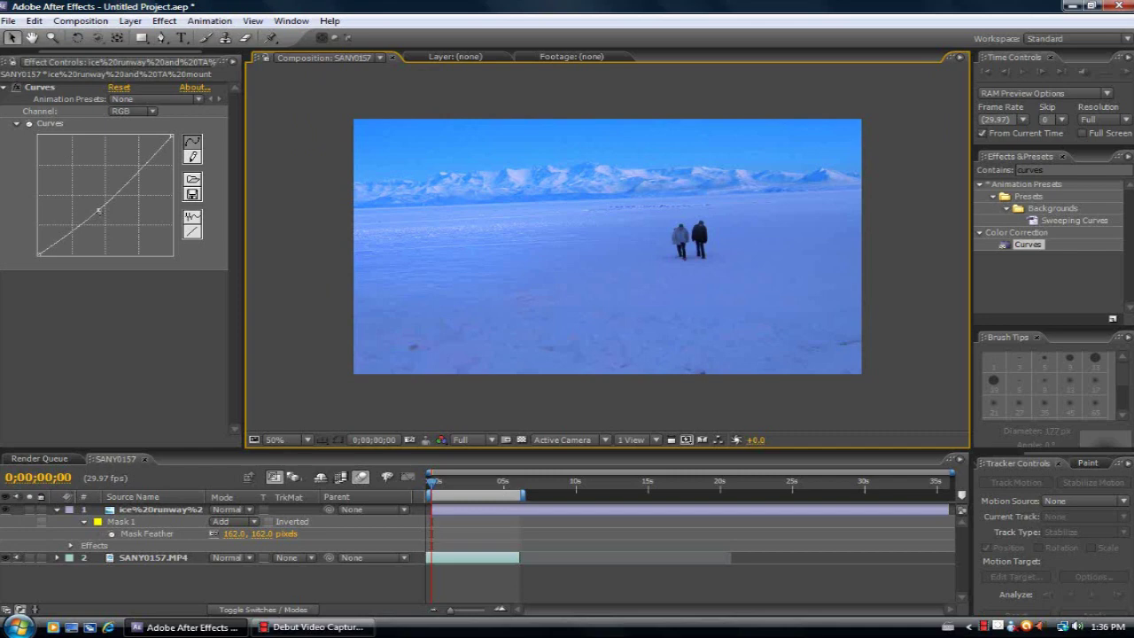
{"action": "left_click", "coordinate": [100, 211]}
{"action": "left_click_drag", "start_coordinate": [97, 207], "coordinate": [97, 210]}
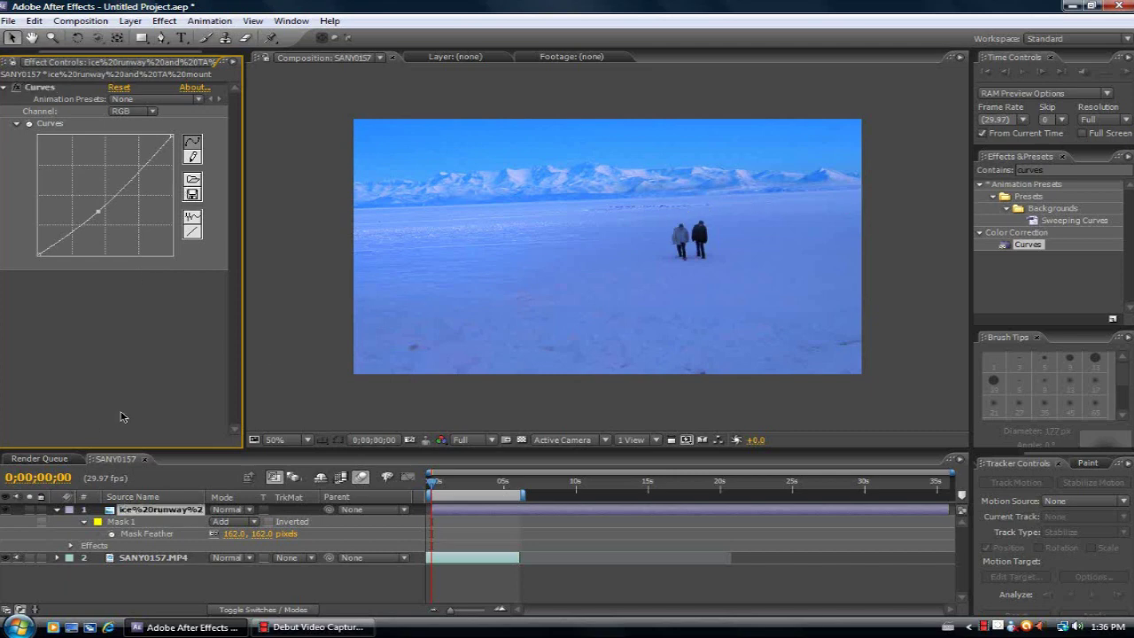
{"action": "left_click", "coordinate": [130, 20]}
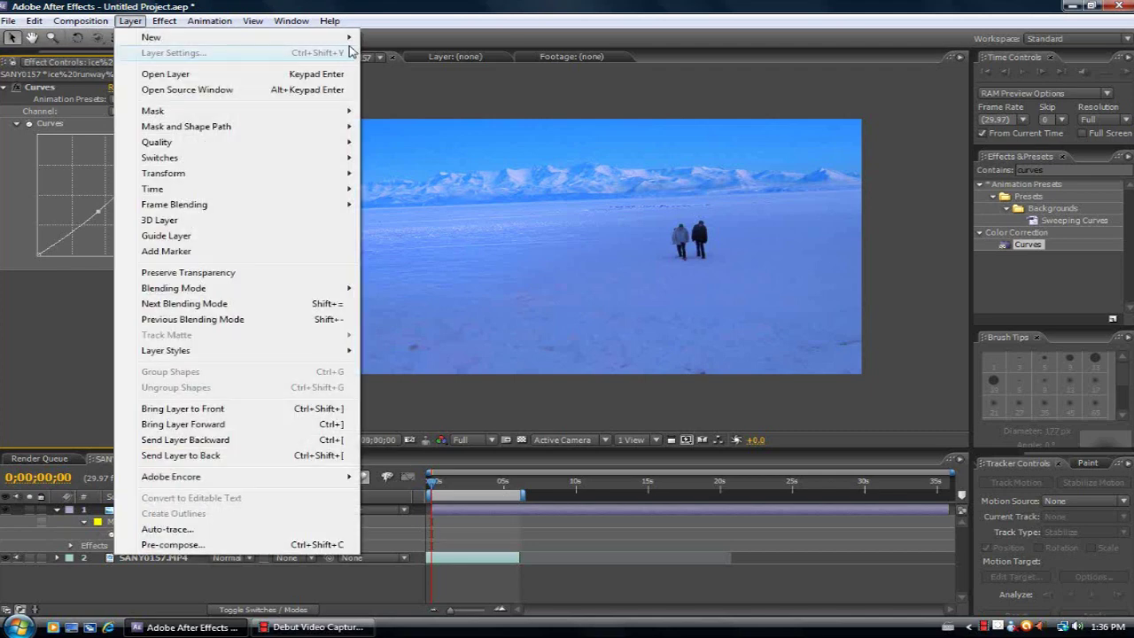
Create Black Solid 2, a 1500×1000 black solid, with default settings
{"action": "mouse_move", "coordinate": [178, 37]}
{"action": "left_click", "coordinate": [394, 53]}
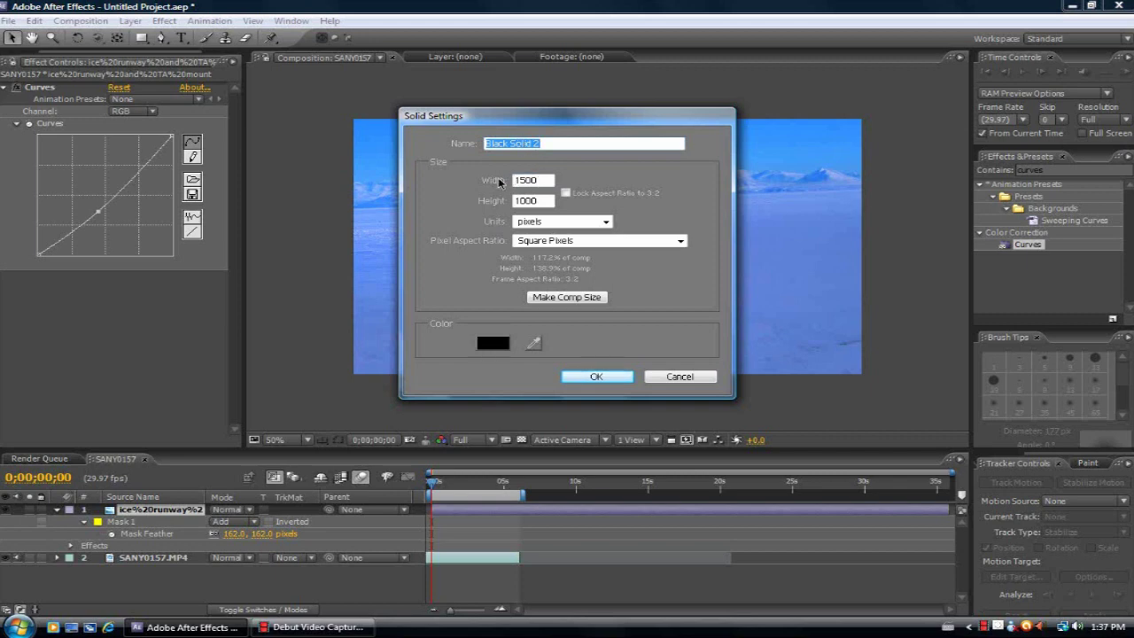
{"action": "left_click", "coordinate": [585, 376]}
Search the Effects & Presets panel for 'cc sn' to list CC Snow
{"action": "key", "text": "ctrl+5"}
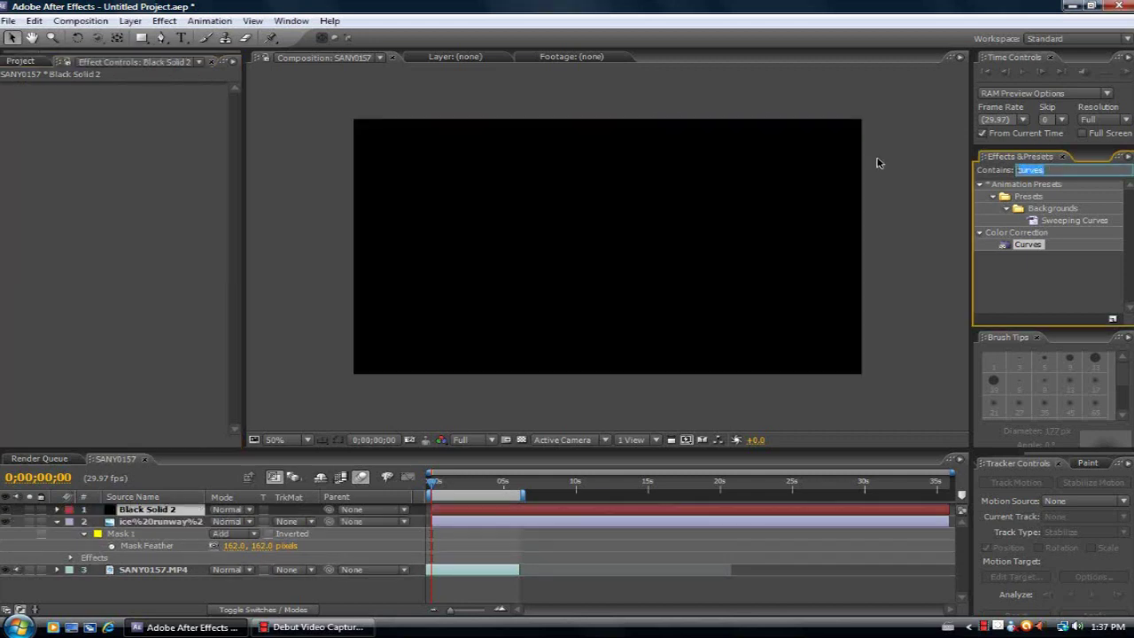
{"action": "type", "text": "cc sn"}
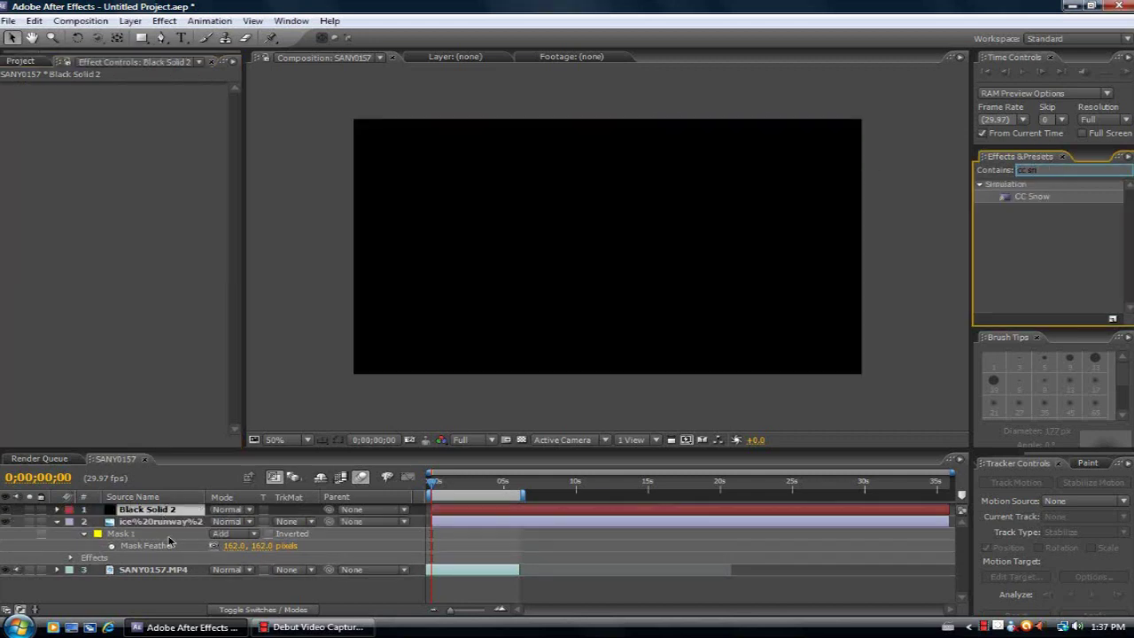
{"action": "key", "text": "BackSpace"}
{"action": "key", "text": "BackSpace"}
{"action": "key", "text": "BackSpace"}
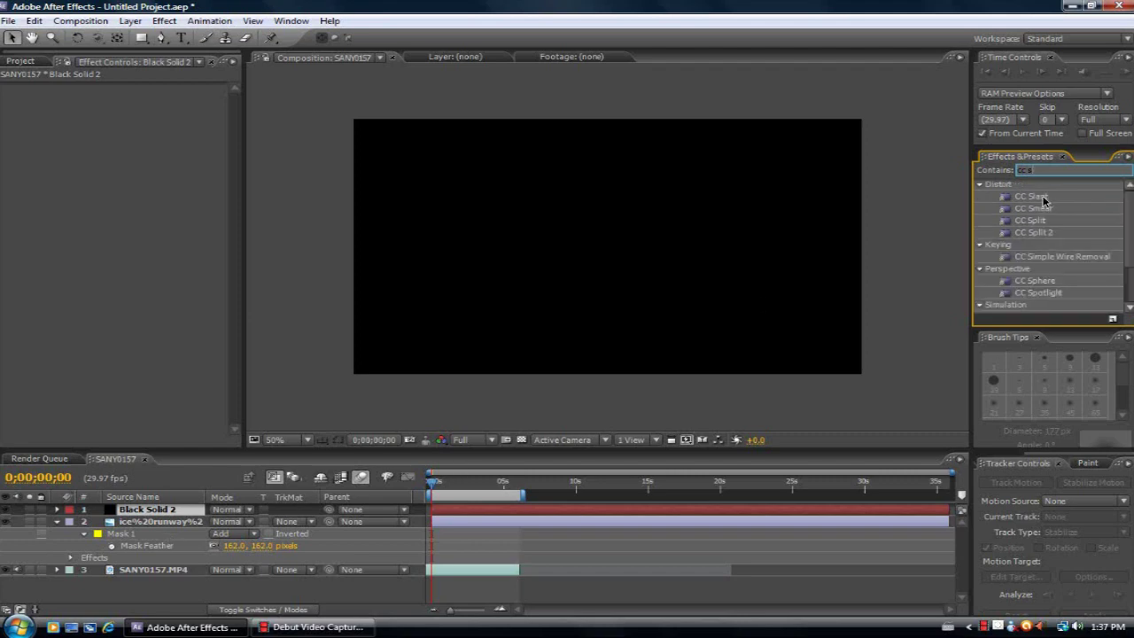
{"action": "type", "text": "sm"}
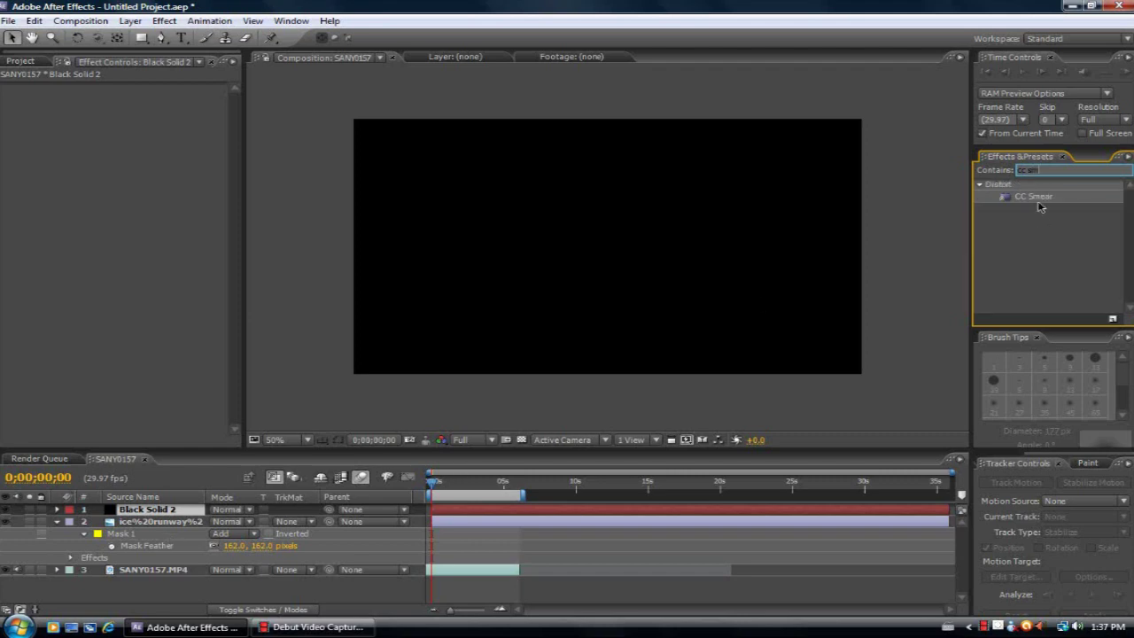
{"action": "key", "text": "BackSpace"}
Apply CC Snow to Black Solid 2 and set its blending mode to Add
{"action": "type", "text": "n"}
{"action": "left_click_drag", "start_coordinate": [1032, 196], "coordinate": [148, 512]}
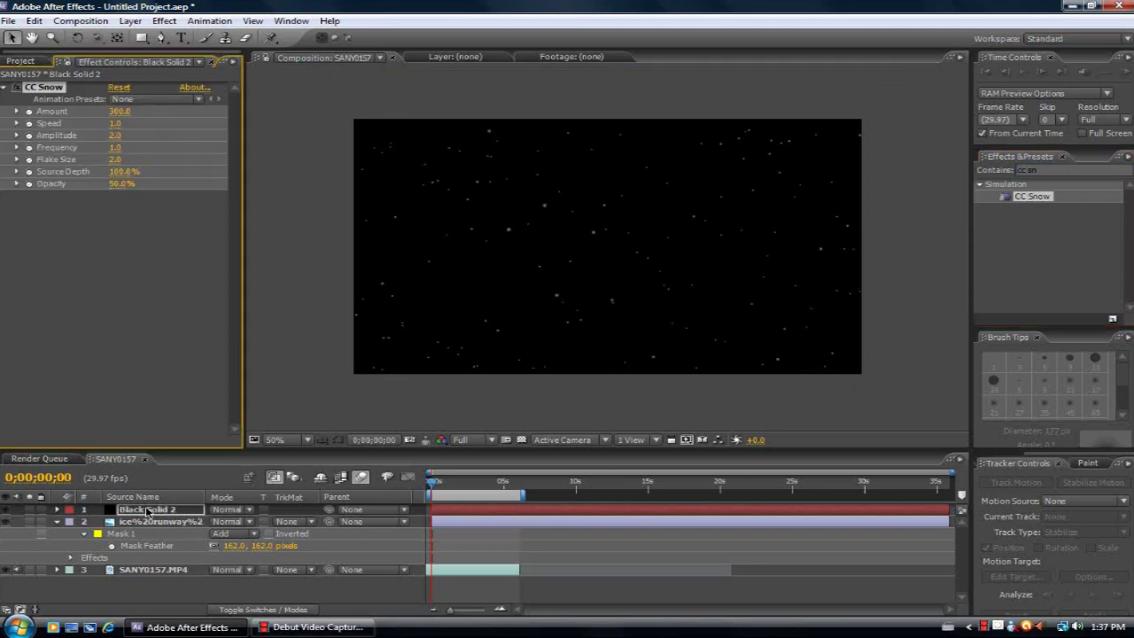
{"action": "left_click", "coordinate": [253, 512]}
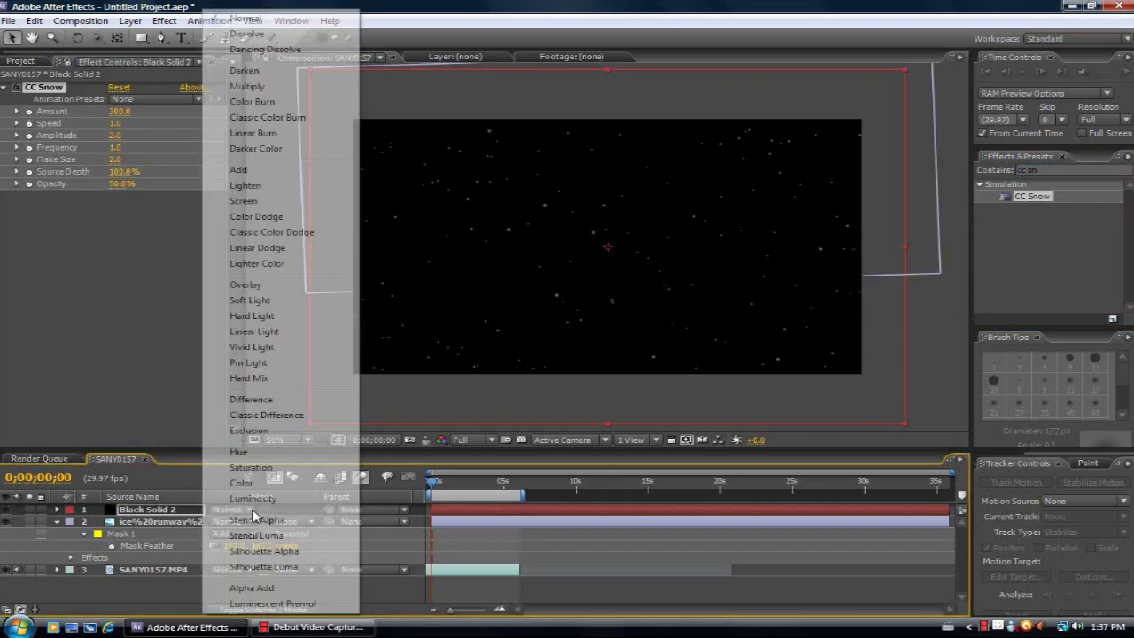
{"action": "left_click", "coordinate": [238, 169]}
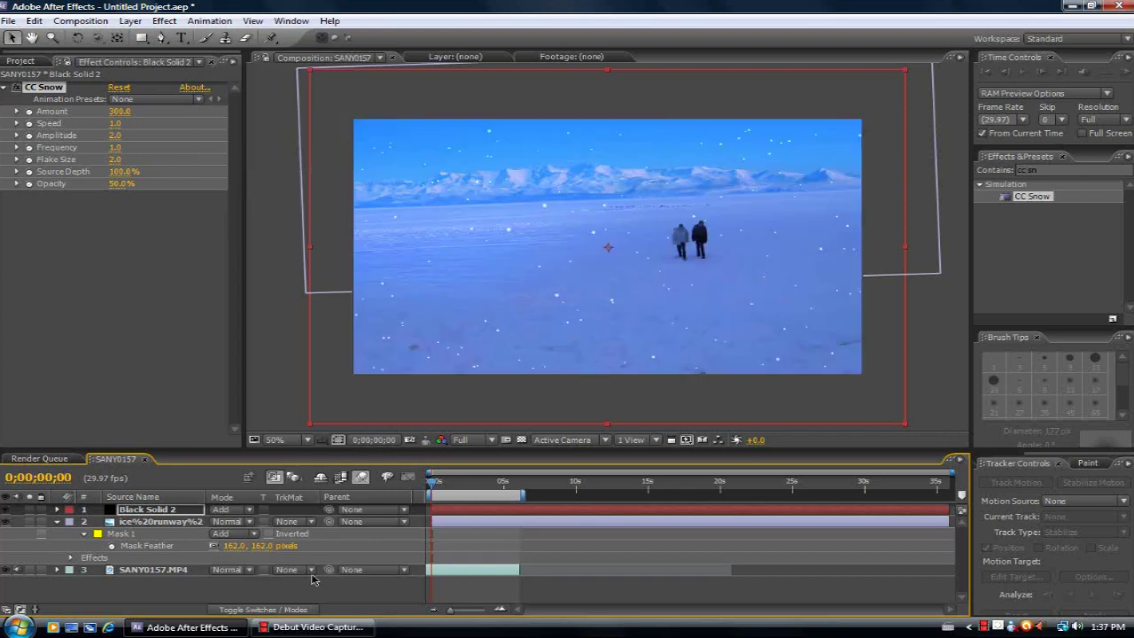
{"action": "left_click", "coordinate": [280, 609]}
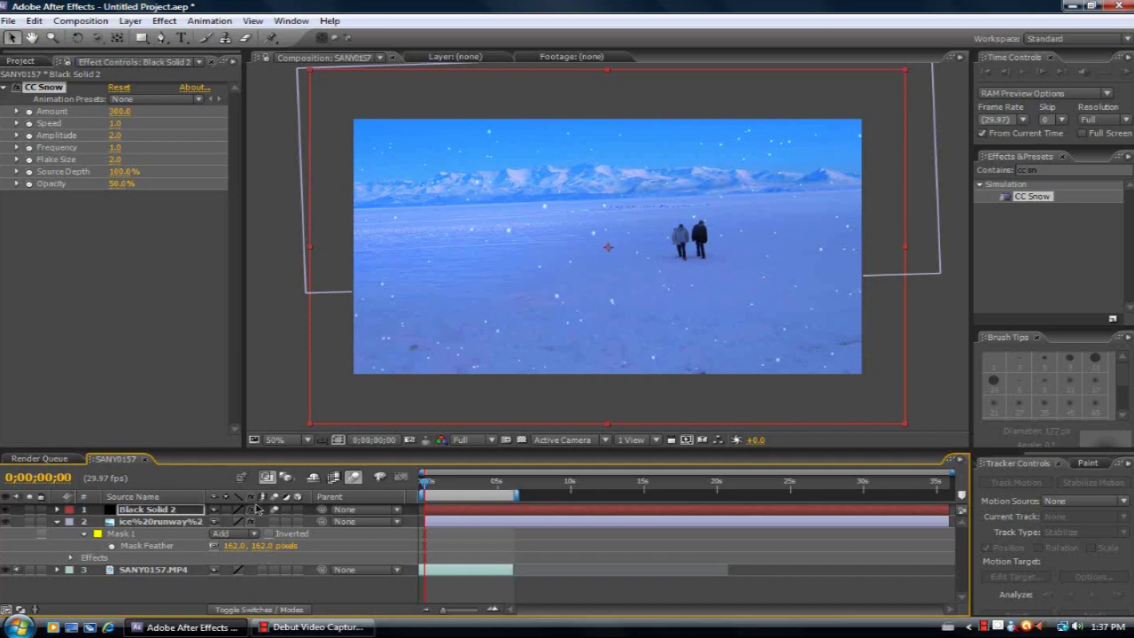
{"action": "left_click", "coordinate": [153, 513]}
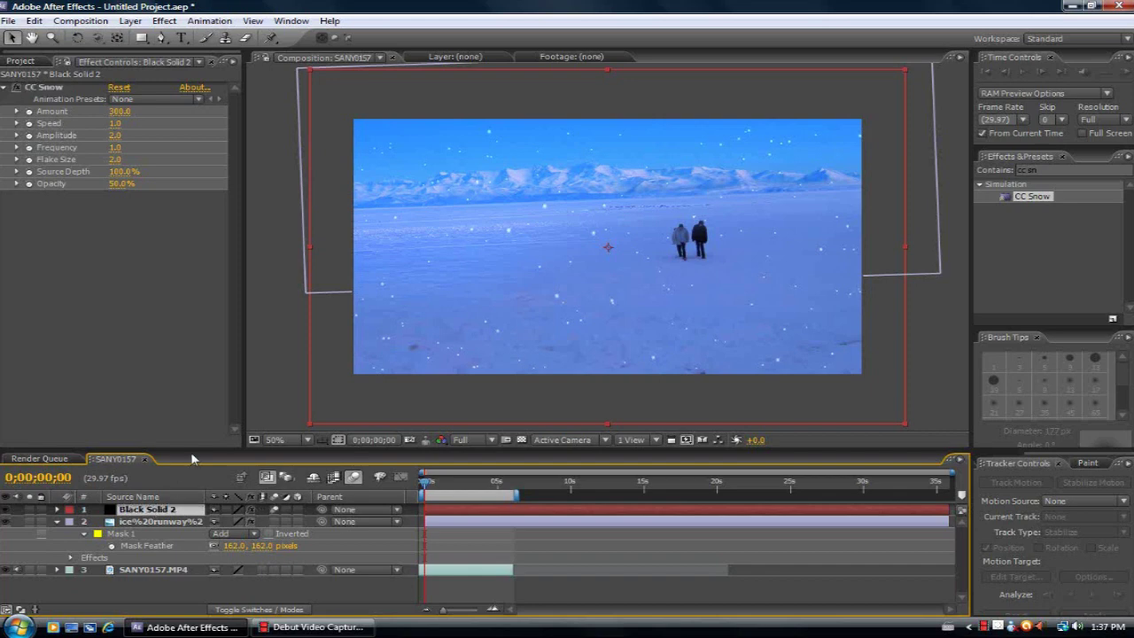
Set CC Snow to Amount 430, Speed 2.6, Amplitude 4.8 and Frequency 9.3
{"action": "left_click", "coordinate": [120, 112]}
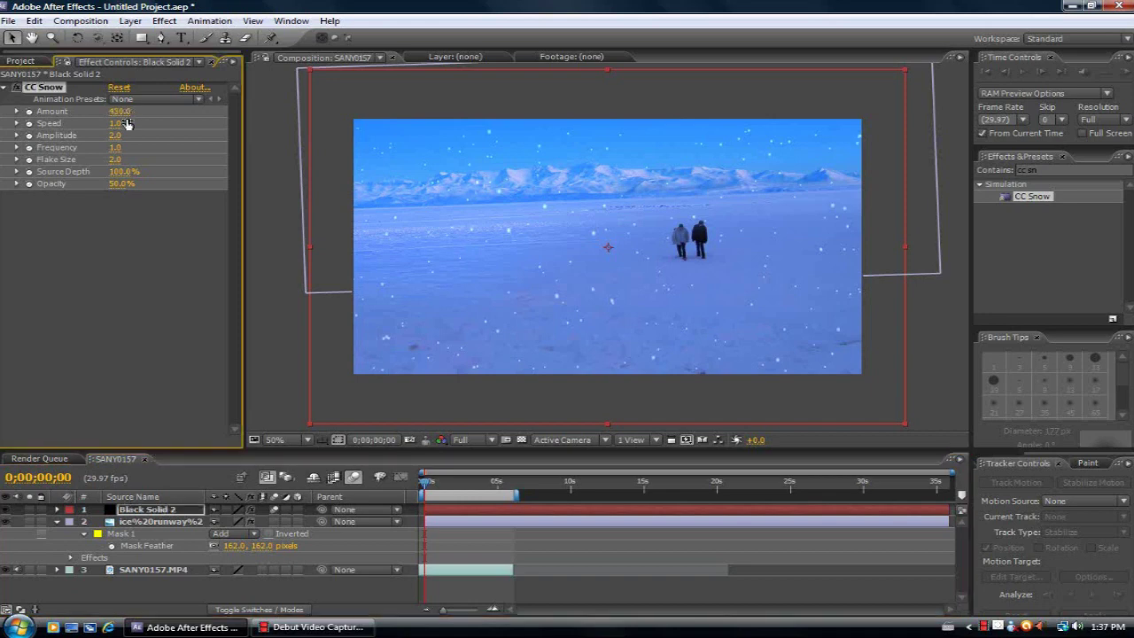
{"action": "left_click_drag", "start_coordinate": [115, 124], "coordinate": [324, 113]}
{"action": "mouse_move", "coordinate": [460, 142]}
{"action": "left_mouse_down"}
{"action": "mouse_move", "coordinate": [264, 179]}
{"action": "mouse_move", "coordinate": [281, 174]}
{"action": "left_mouse_up"}
{"action": "left_click_drag", "start_coordinate": [115, 136], "coordinate": [143, 126]}
{"action": "left_click_drag", "start_coordinate": [243, 131], "coordinate": [350, 143]}
{"action": "left_click_drag", "start_coordinate": [174, 141], "coordinate": [359, 148]}
{"action": "left_click_drag", "start_coordinate": [504, 148], "coordinate": [999, 145]}
{"action": "left_click_drag", "start_coordinate": [980, 159], "coordinate": [817, 184]}
Rotate Black Solid 2 to -25.9° and scale it up to cover the frame
{"action": "left_click", "coordinate": [131, 512]}
{"action": "key", "text": "r"}
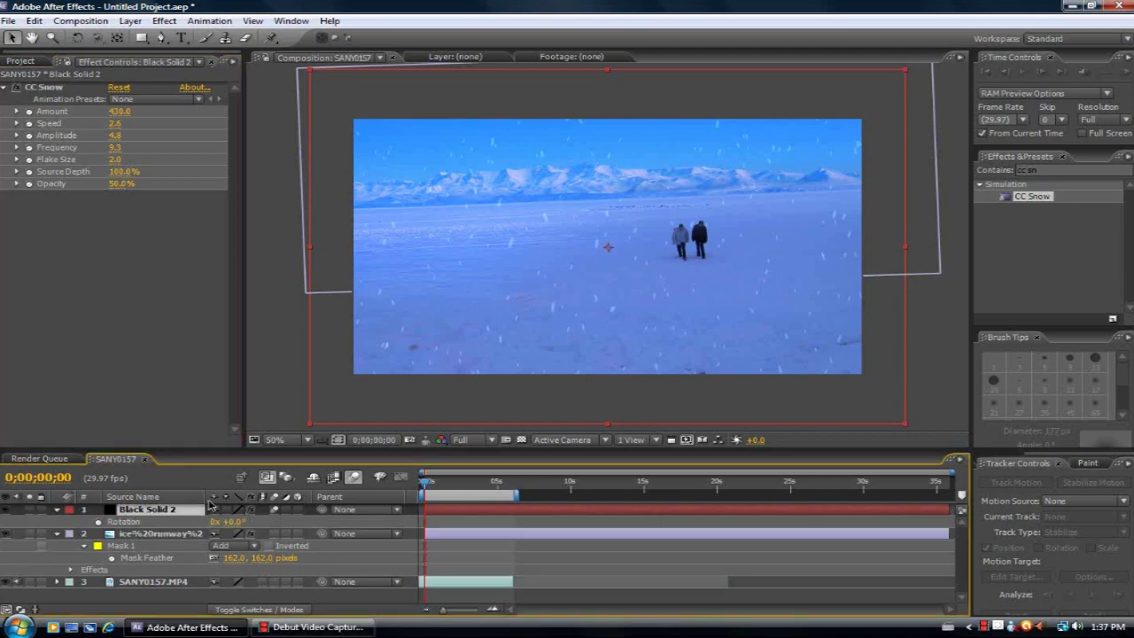
{"action": "left_click_drag", "start_coordinate": [232, 523], "coordinate": [218, 523]}
{"action": "scroll", "coordinate": [403, 282], "scroll_direction": "down", "scroll_amount": 2}
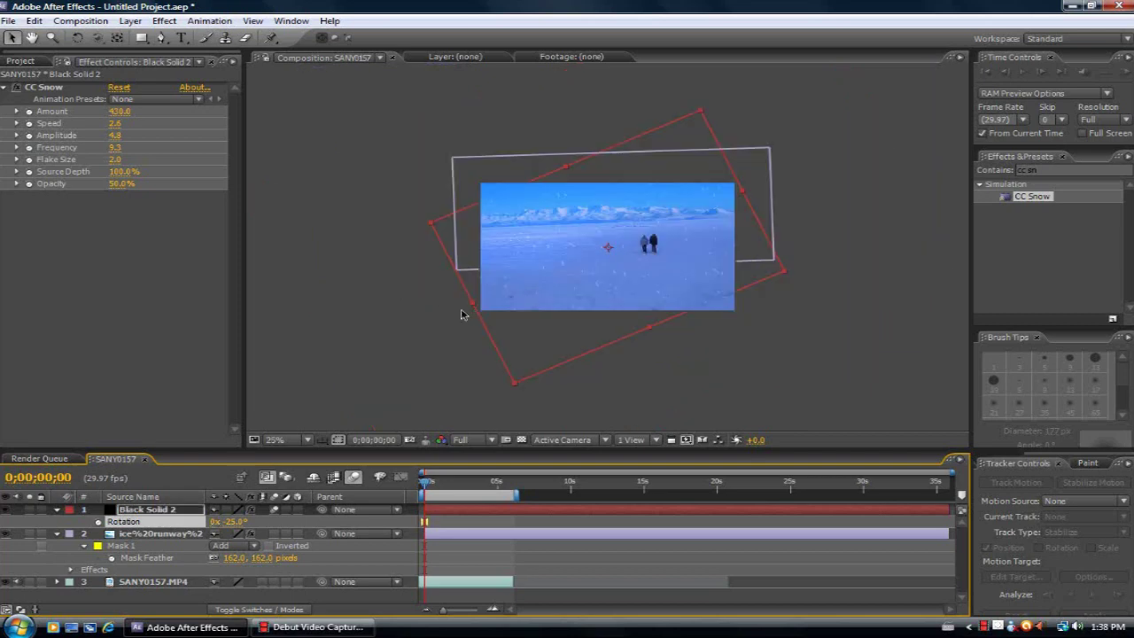
{"action": "left_click_drag", "start_coordinate": [460, 314], "coordinate": [440, 324]}
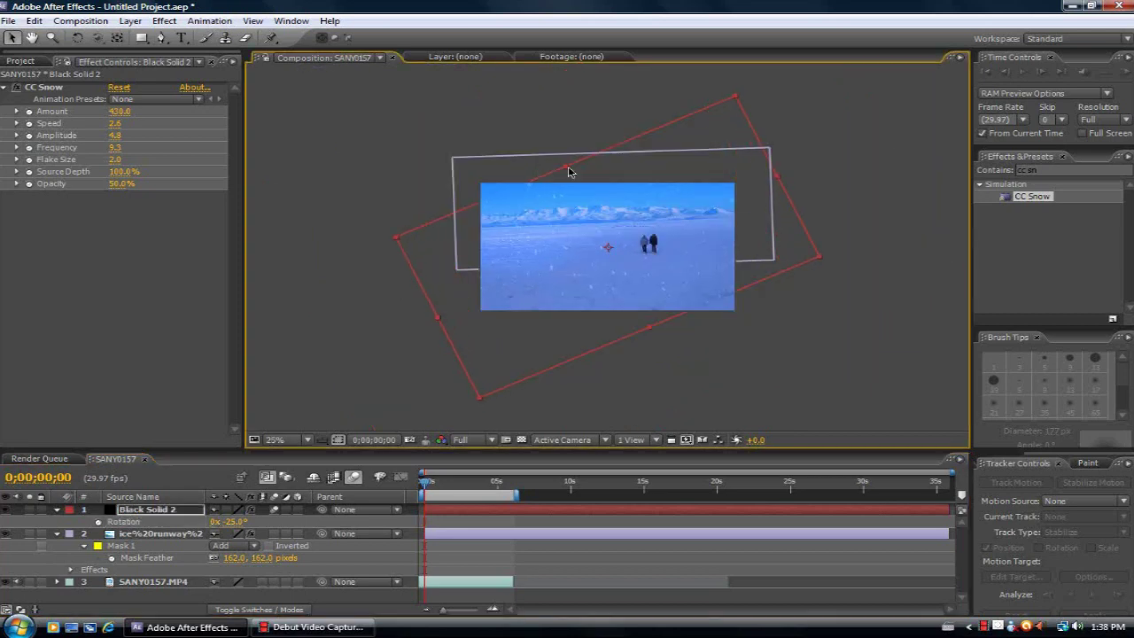
{"action": "left_click_drag", "start_coordinate": [559, 165], "coordinate": [550, 139]}
{"action": "scroll", "coordinate": [393, 241], "scroll_direction": "up", "scroll_amount": 2}
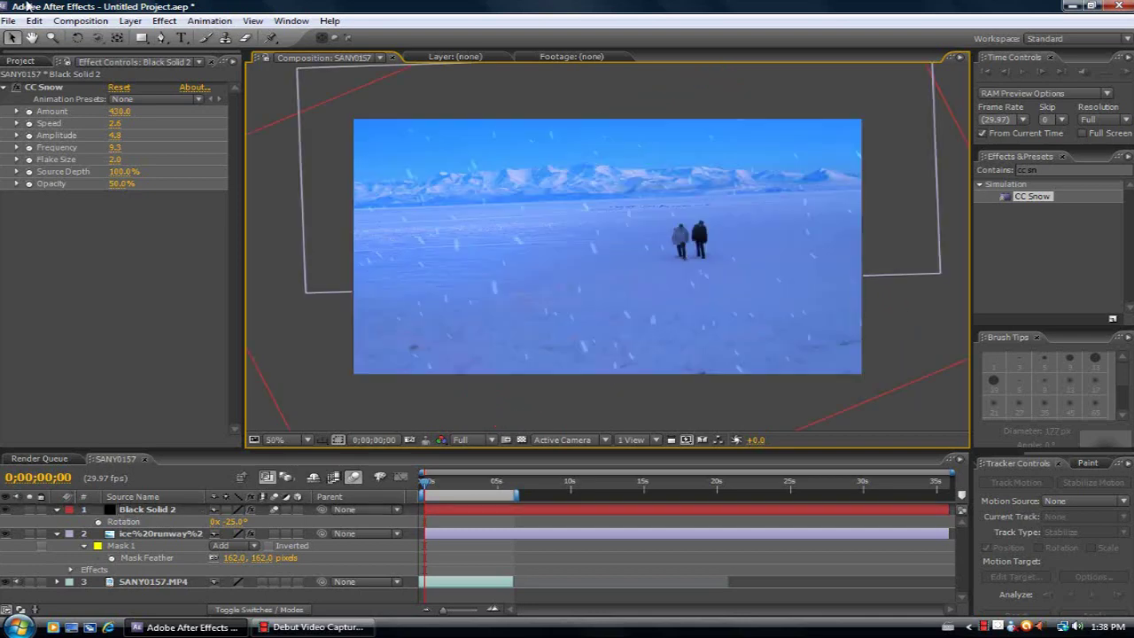
Create Black Solid 3, a new black solid sized to match the composition
{"action": "left_click", "coordinate": [129, 21]}
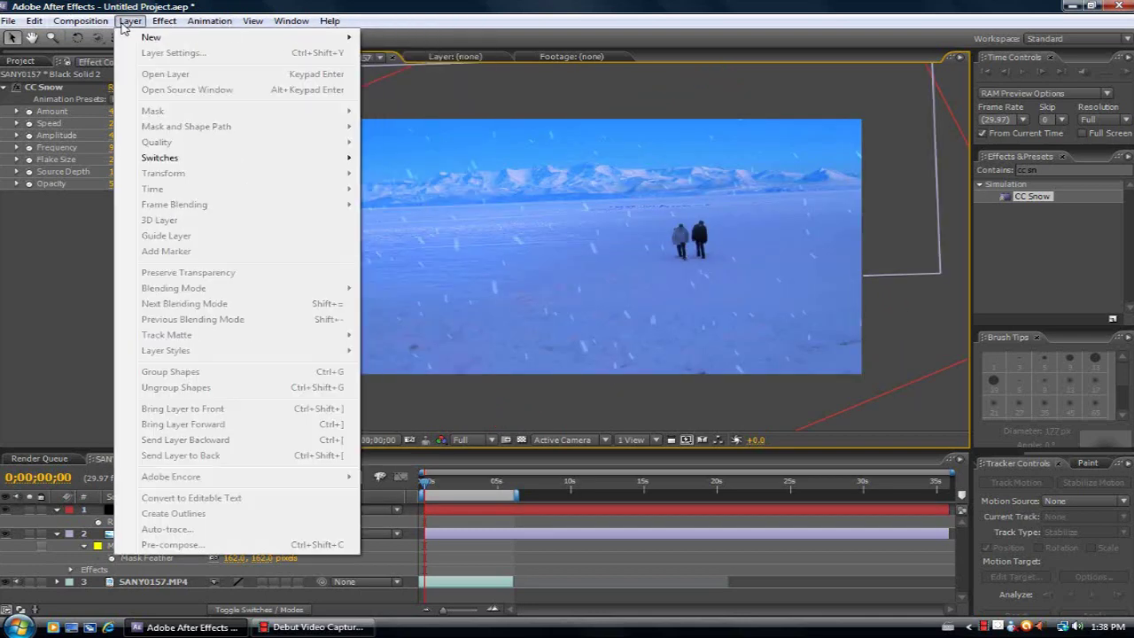
{"action": "mouse_move", "coordinate": [156, 39]}
{"action": "left_click", "coordinate": [398, 54]}
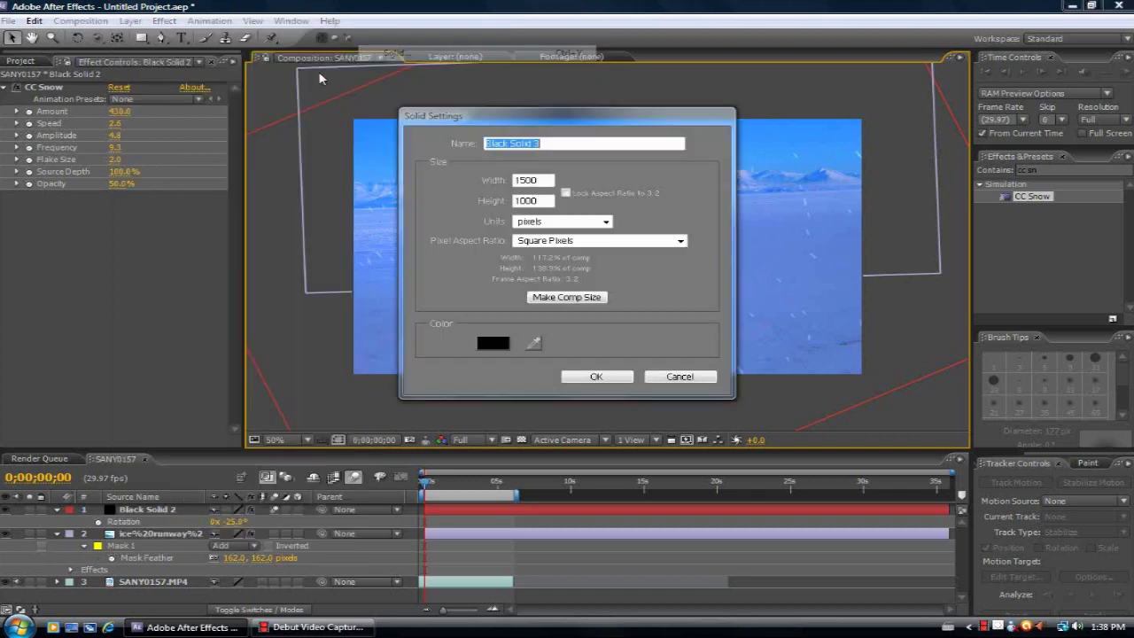
{"action": "left_click", "coordinate": [575, 297]}
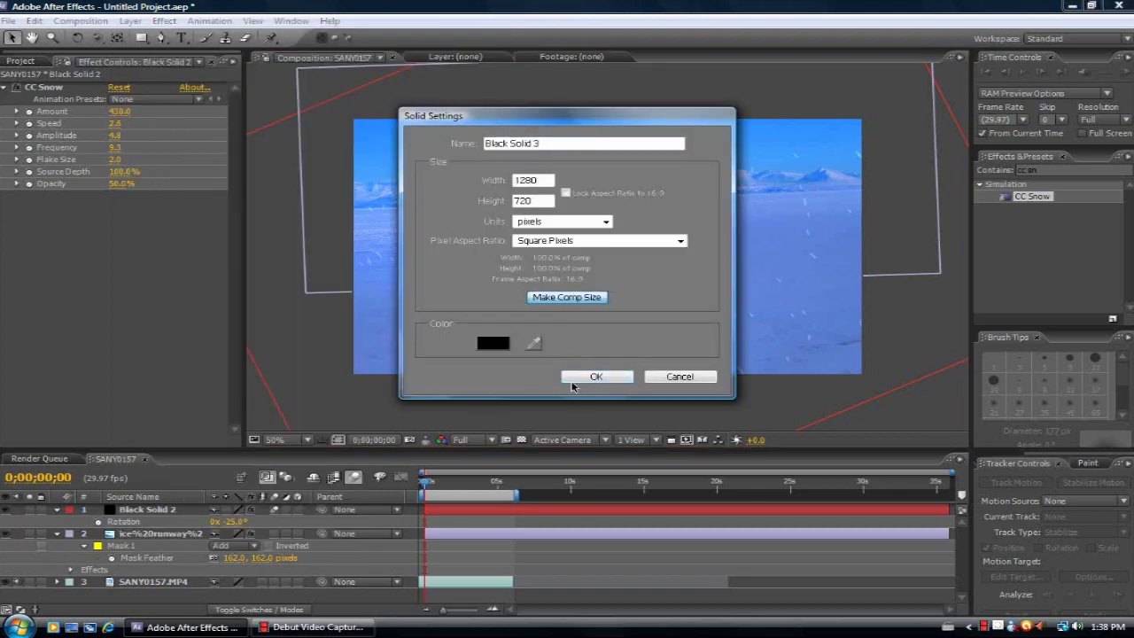
{"action": "left_click", "coordinate": [596, 376]}
Apply the Ramp effect to Black Solid 3 and set its mode to Screen
{"action": "left_click", "coordinate": [1069, 168]}
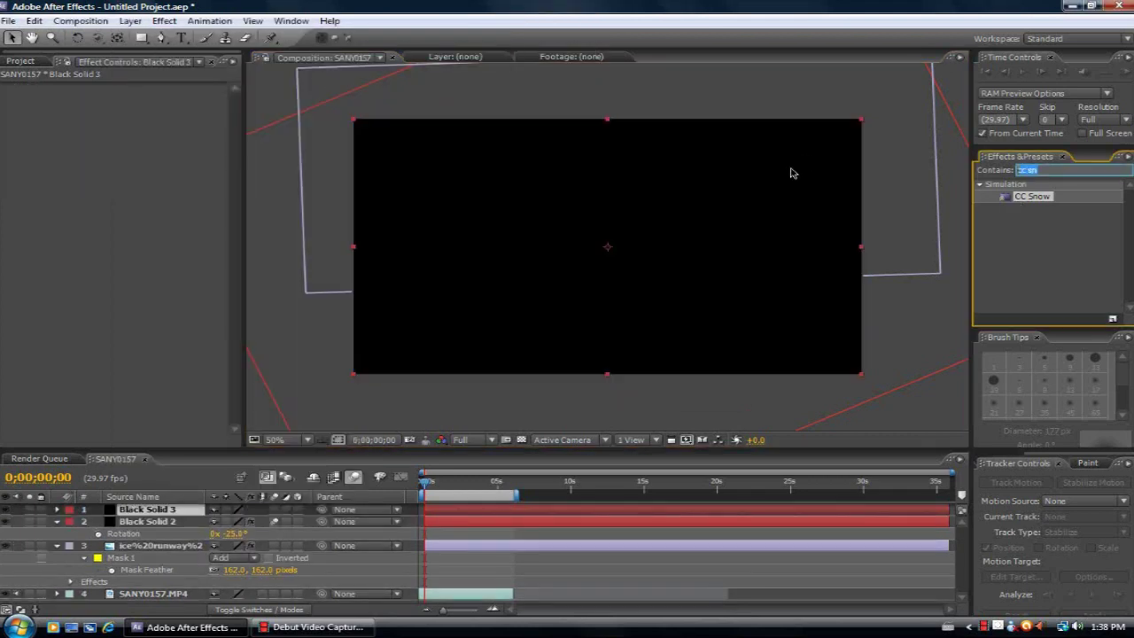
{"action": "type", "text": "ramp"}
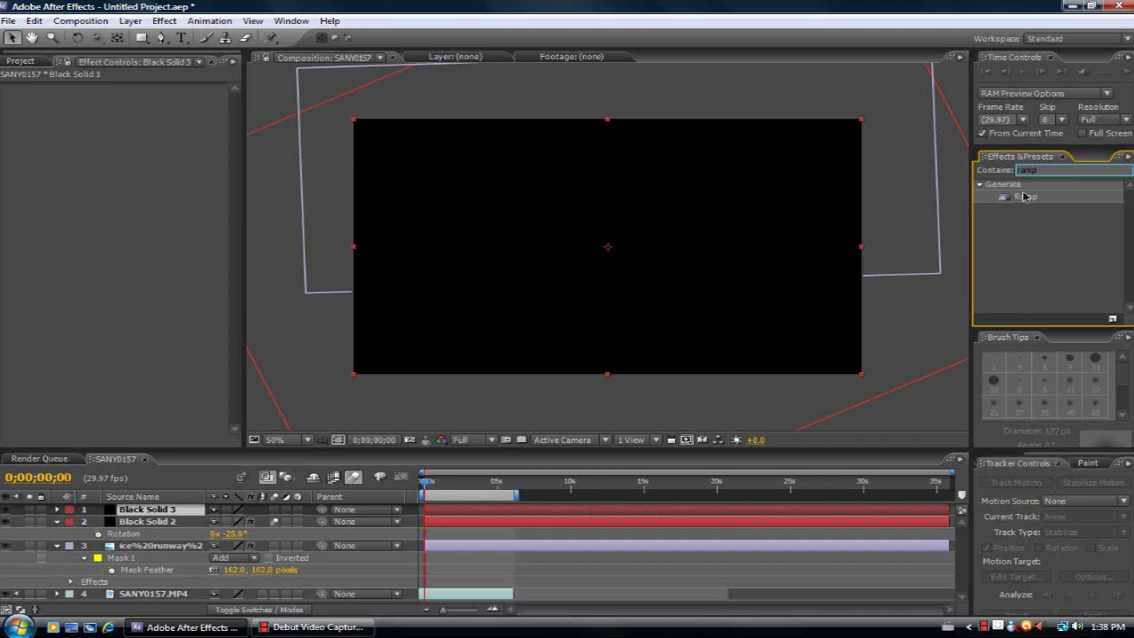
{"action": "left_click_drag", "start_coordinate": [1025, 197], "coordinate": [210, 510]}
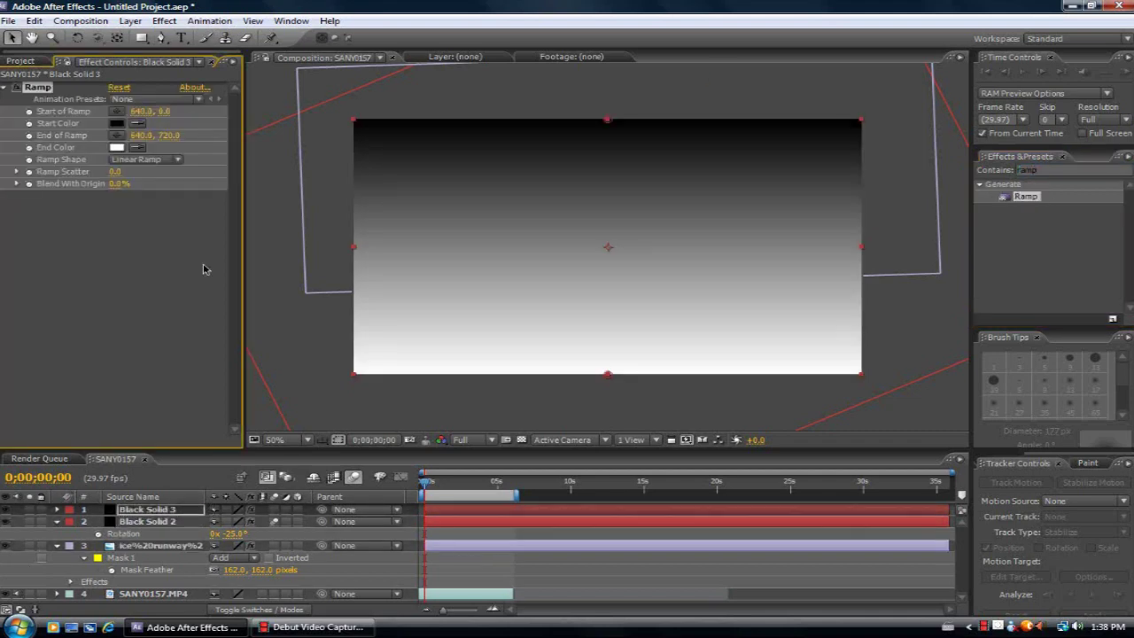
{"action": "left_click", "coordinate": [258, 609]}
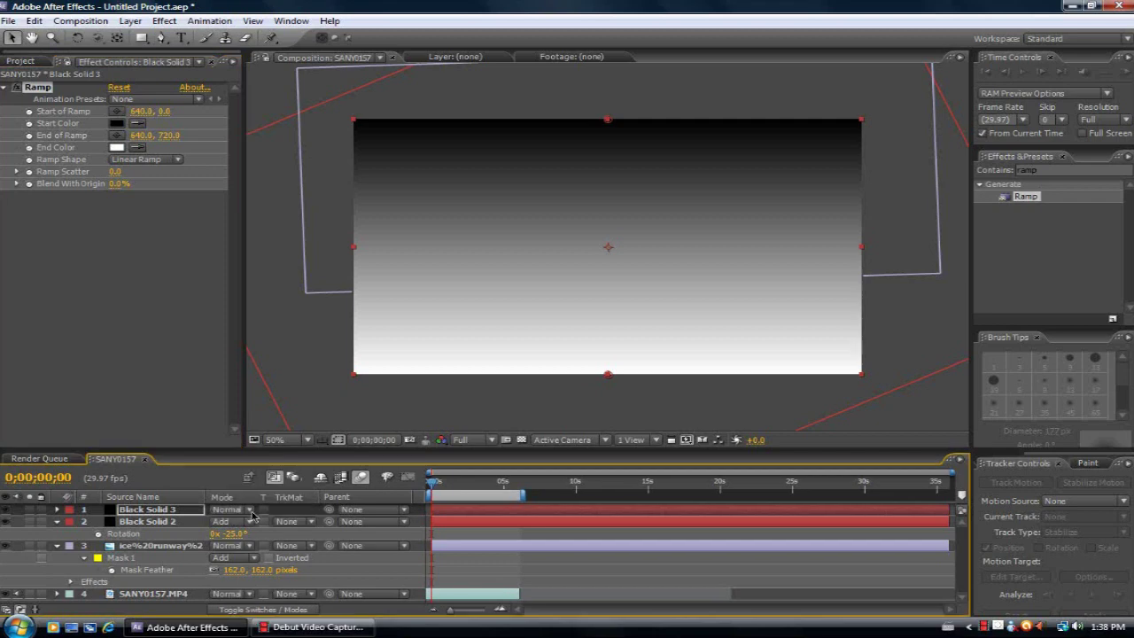
{"action": "left_click", "coordinate": [251, 512]}
{"action": "left_click", "coordinate": [246, 207]}
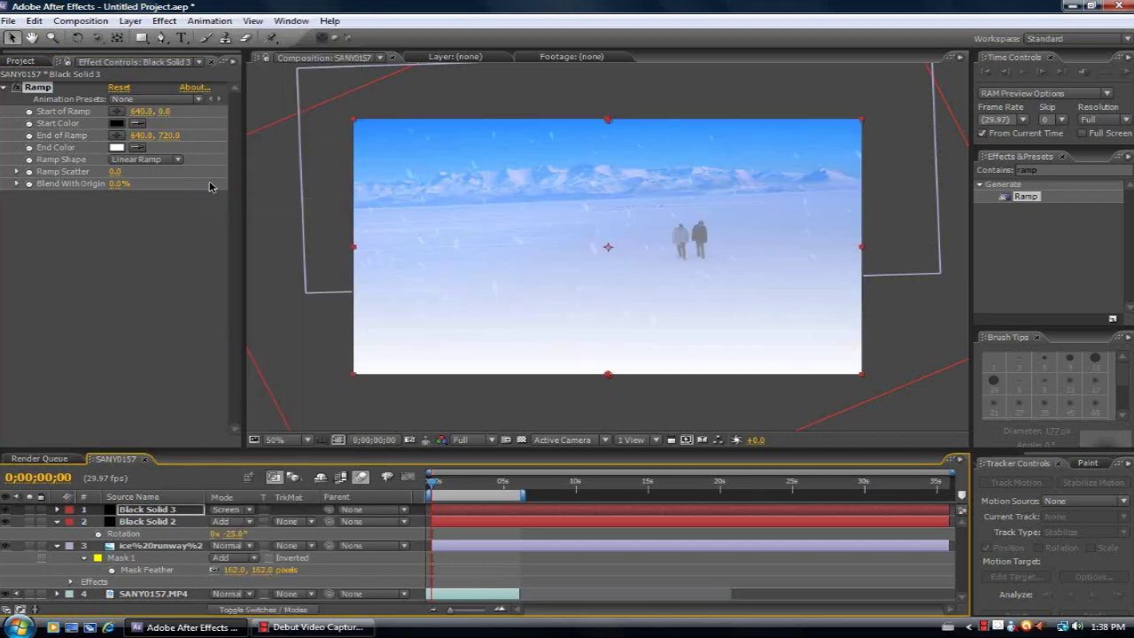
Set the Ramp's End Color to dark blue and its Start Color to bright blue
{"action": "left_click", "coordinate": [116, 147]}
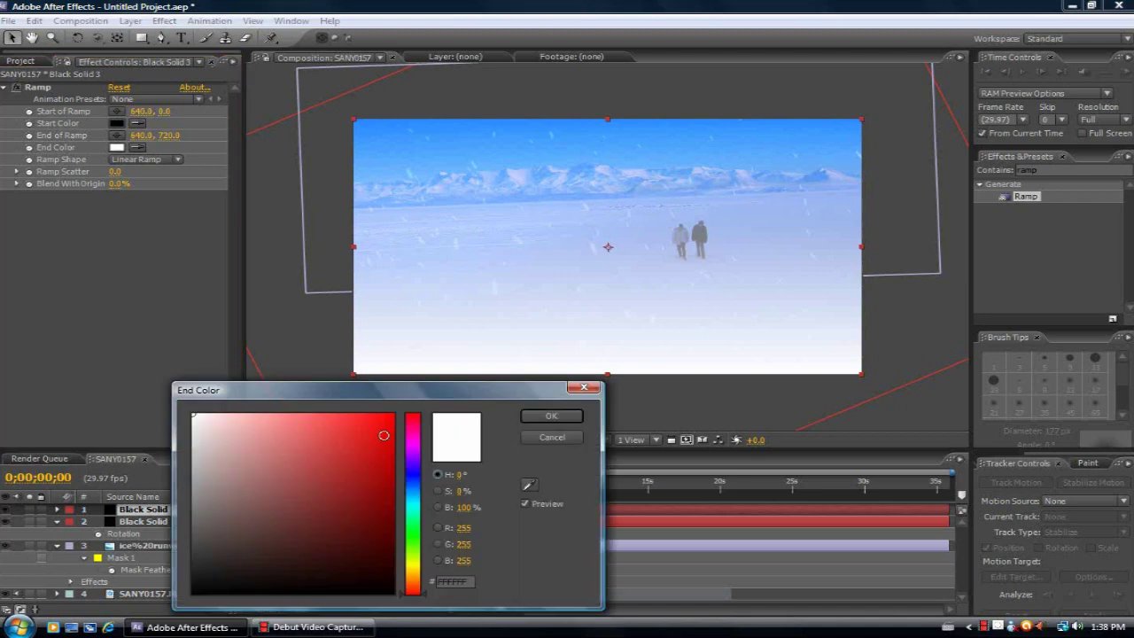
{"action": "left_click", "coordinate": [415, 483]}
{"action": "left_click_drag", "start_coordinate": [372, 477], "coordinate": [426, 540]}
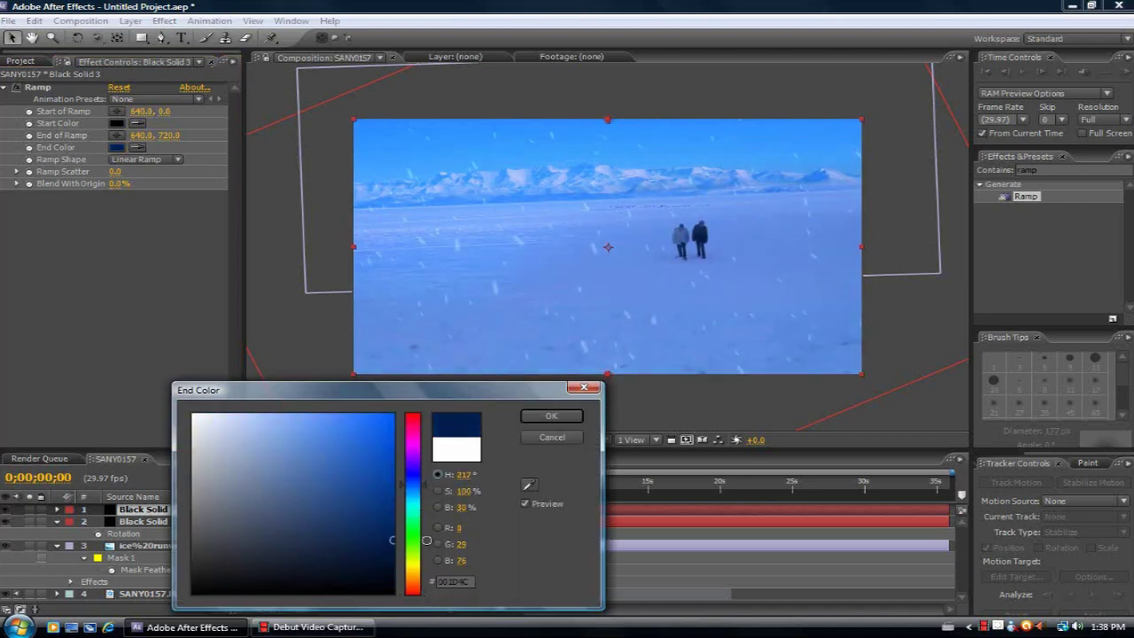
{"action": "left_click", "coordinate": [551, 415]}
{"action": "left_click", "coordinate": [117, 123]}
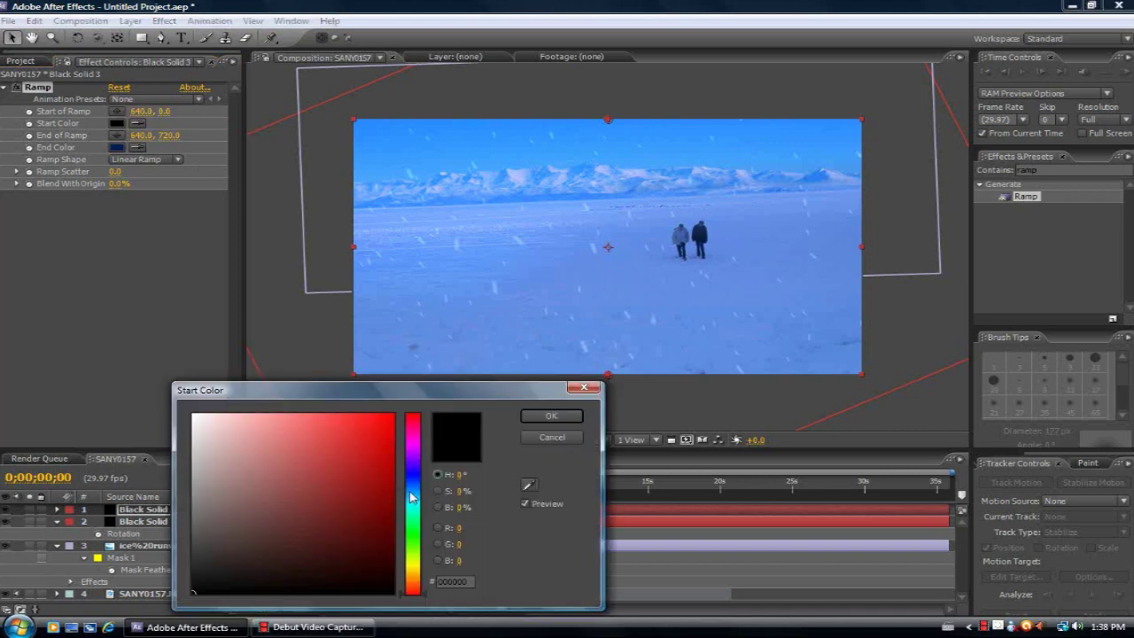
{"action": "left_click", "coordinate": [411, 497]}
{"action": "left_click_drag", "start_coordinate": [361, 483], "coordinate": [412, 489]}
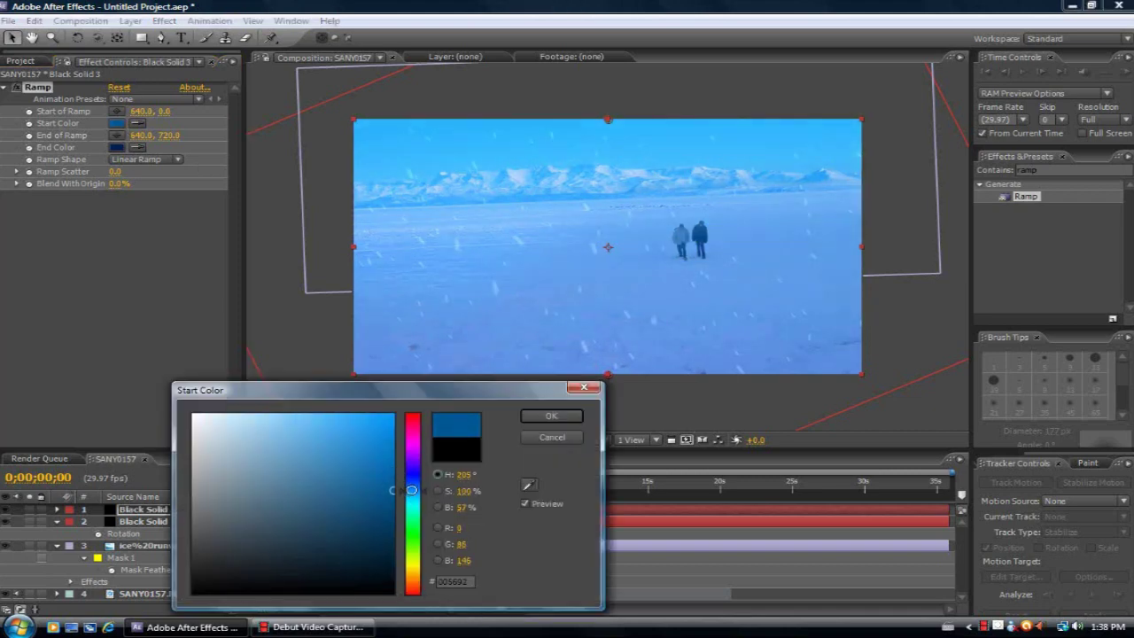
{"action": "left_click", "coordinate": [551, 415]}
{"action": "key", "text": "comma"}
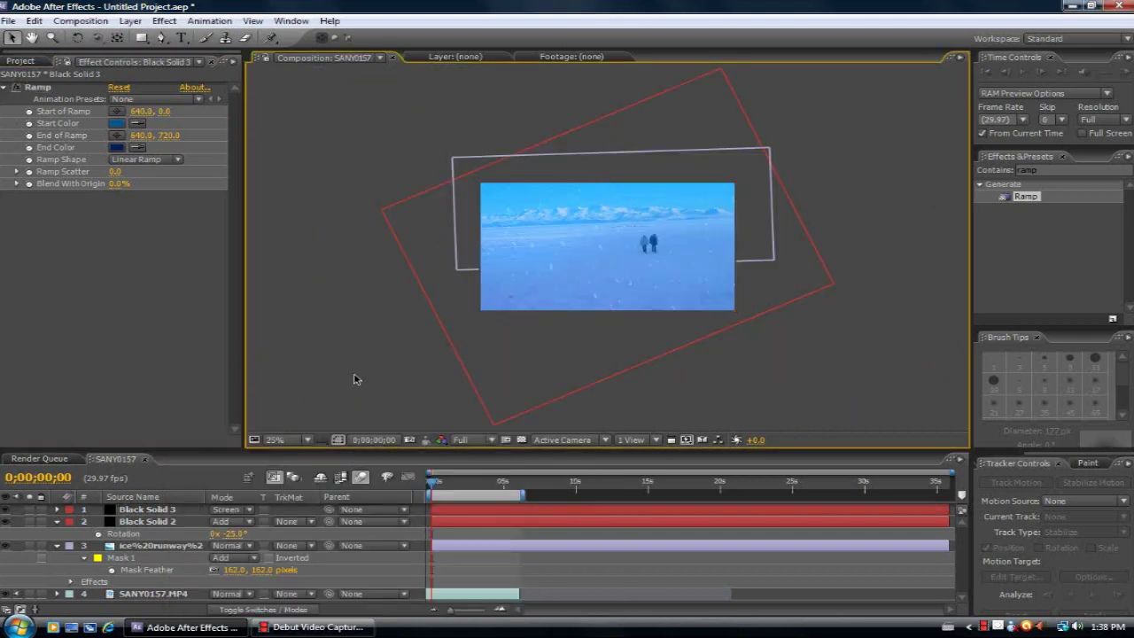
{"action": "key", "text": "period"}
{"action": "key", "text": "period"}
{"action": "key", "text": "period"}
{"action": "key", "text": "period"}
{"action": "key", "text": "comma"}
{"action": "key", "text": "comma"}
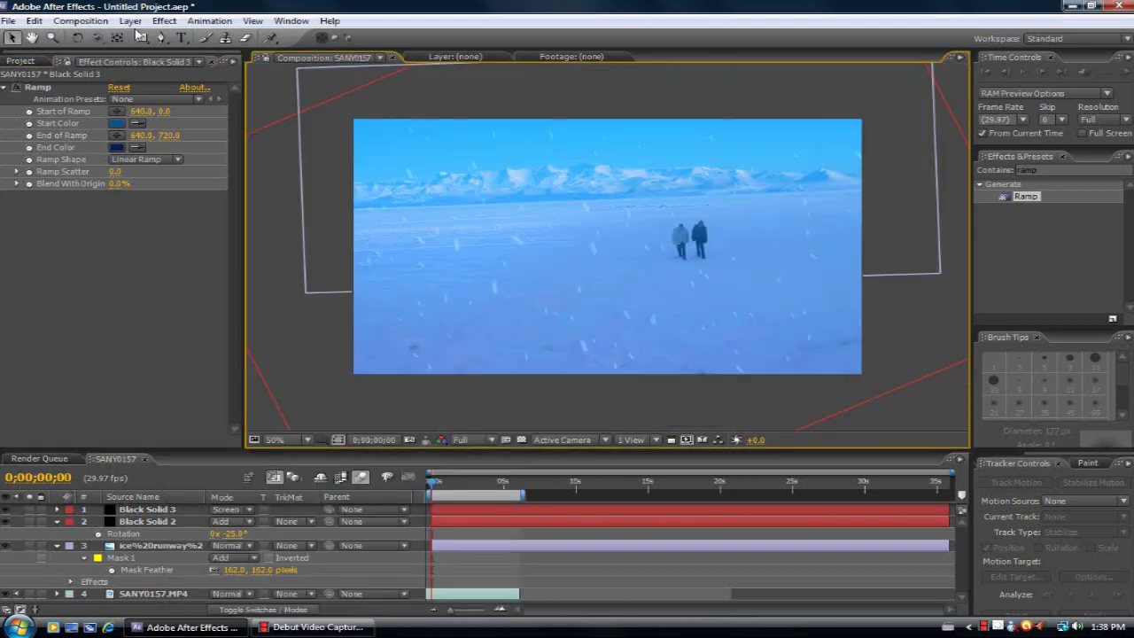
{"action": "left_click", "coordinate": [130, 21]}
Add a new adjustment layer and apply the Hue/Saturation effect to it
{"action": "mouse_move", "coordinate": [328, 40]}
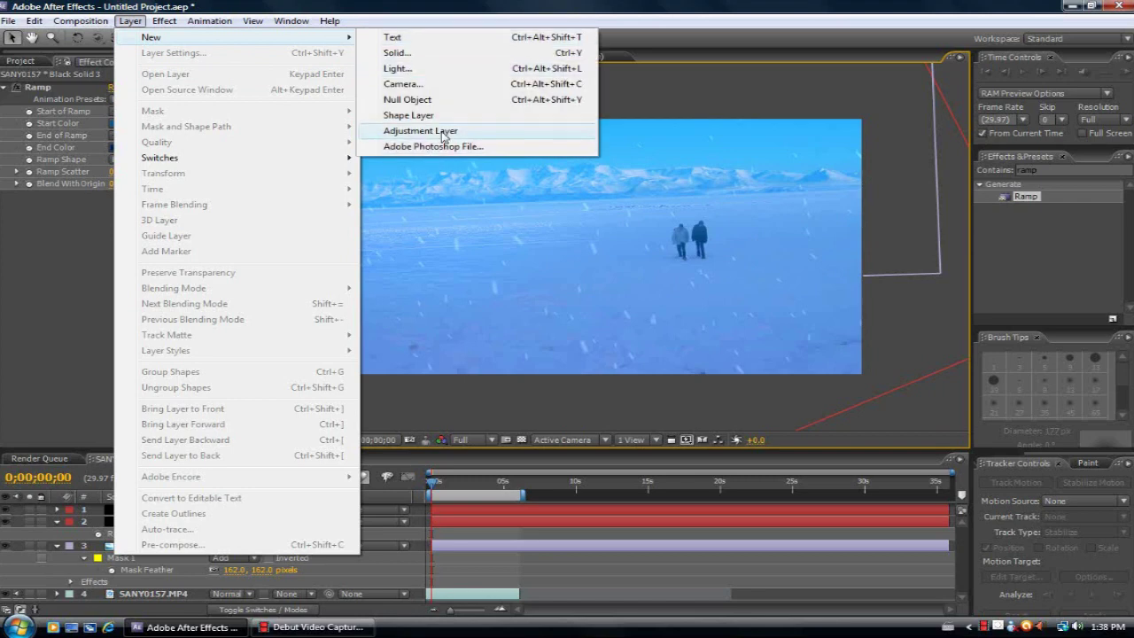
{"action": "left_click", "coordinate": [443, 135]}
{"action": "key", "text": "ctrl+5"}
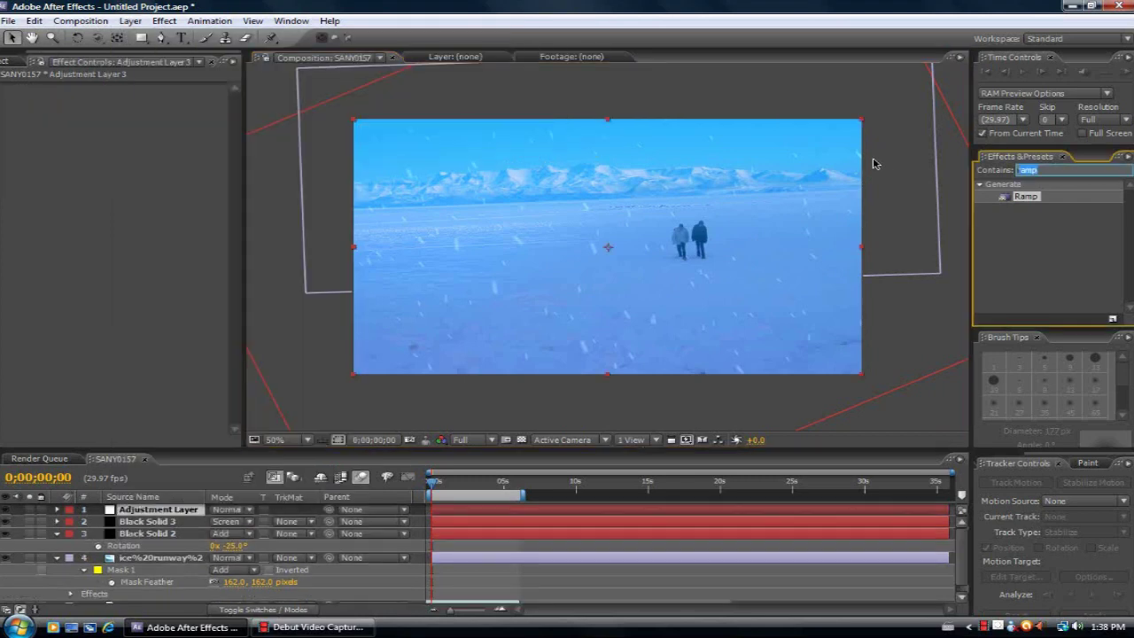
{"action": "key", "text": "BackSpace"}
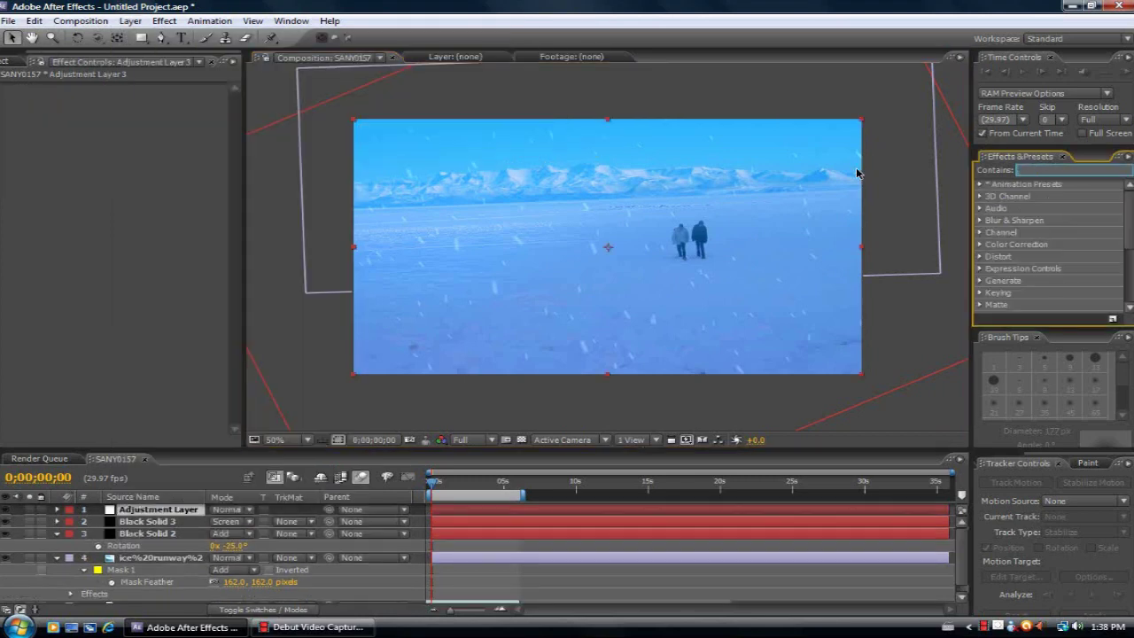
{"action": "type", "text": "hue"}
{"action": "double_click", "coordinate": [1060, 258]}
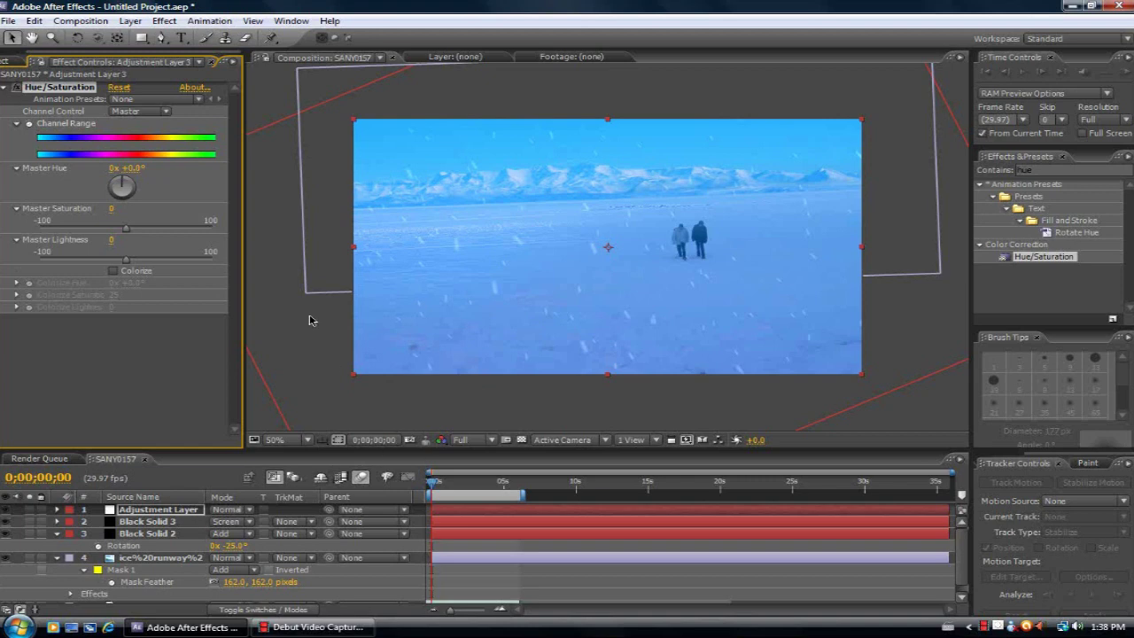
Colorize with Hue 196° and Saturation 57, blending the layer in Overlay mode
{"action": "left_click", "coordinate": [113, 271]}
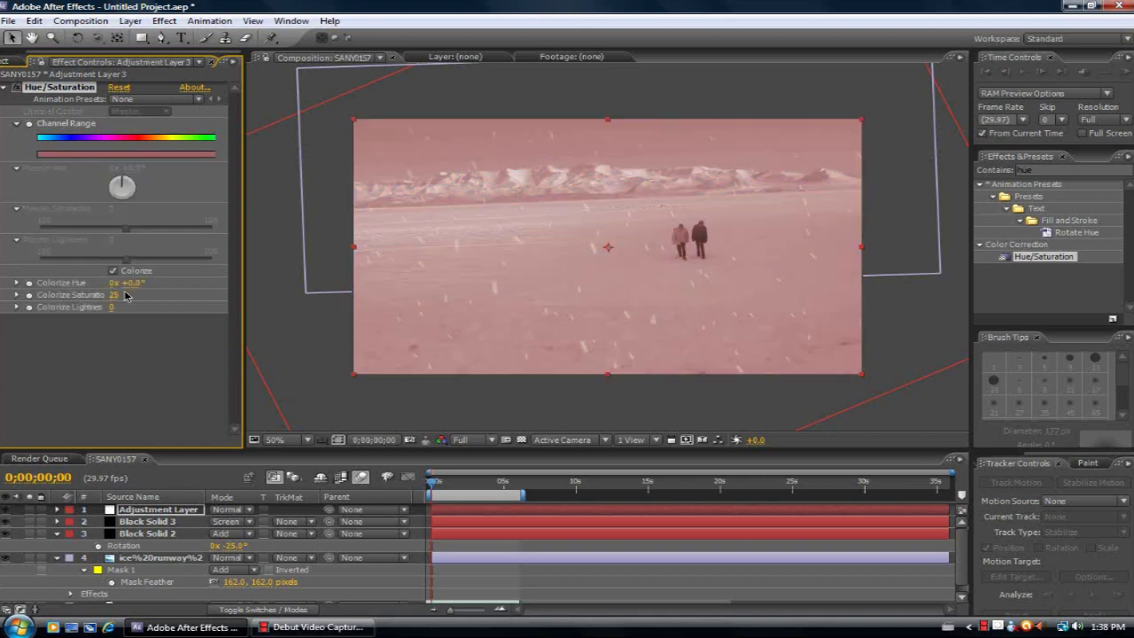
{"action": "left_click_drag", "start_coordinate": [138, 286], "coordinate": [311, 301]}
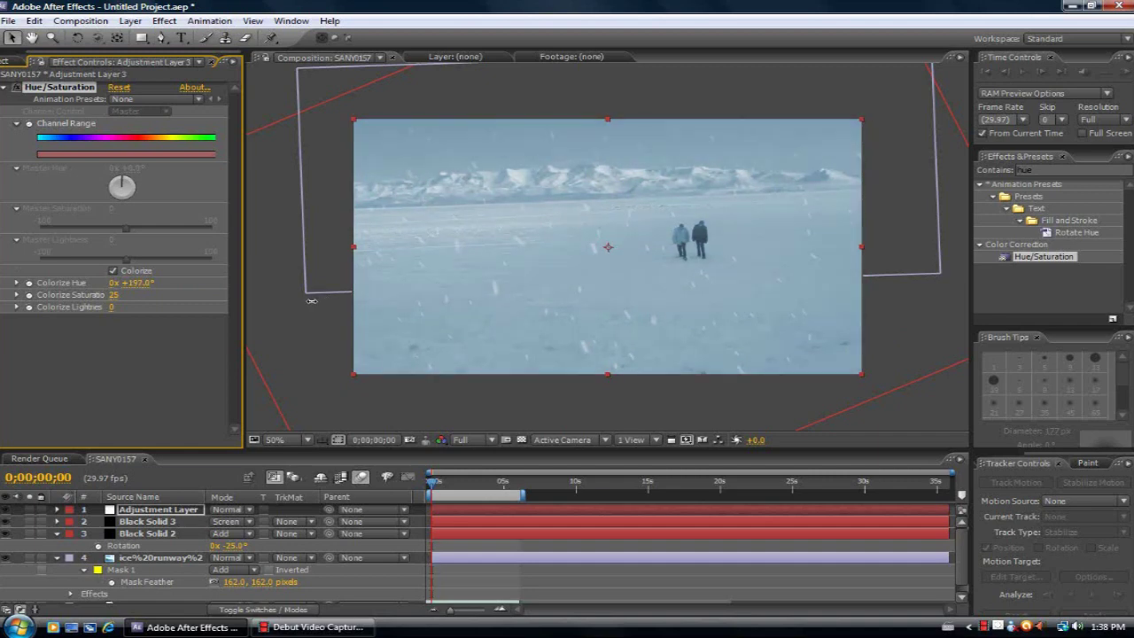
{"action": "left_click_drag", "start_coordinate": [134, 298], "coordinate": [144, 299]}
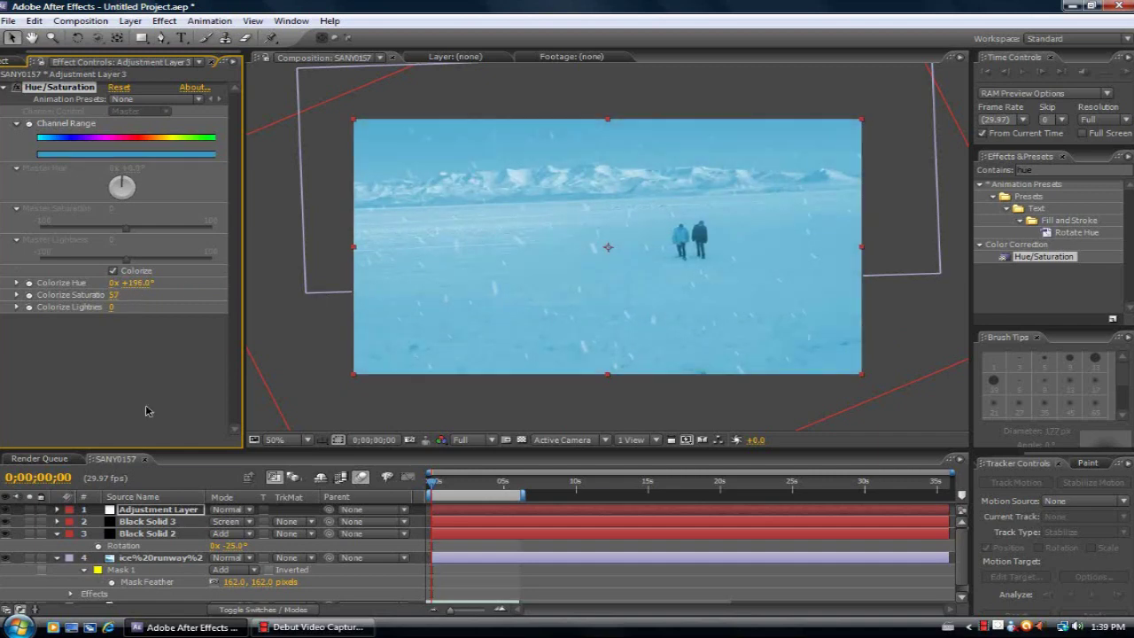
{"action": "left_click", "coordinate": [250, 514]}
{"action": "left_click", "coordinate": [251, 285]}
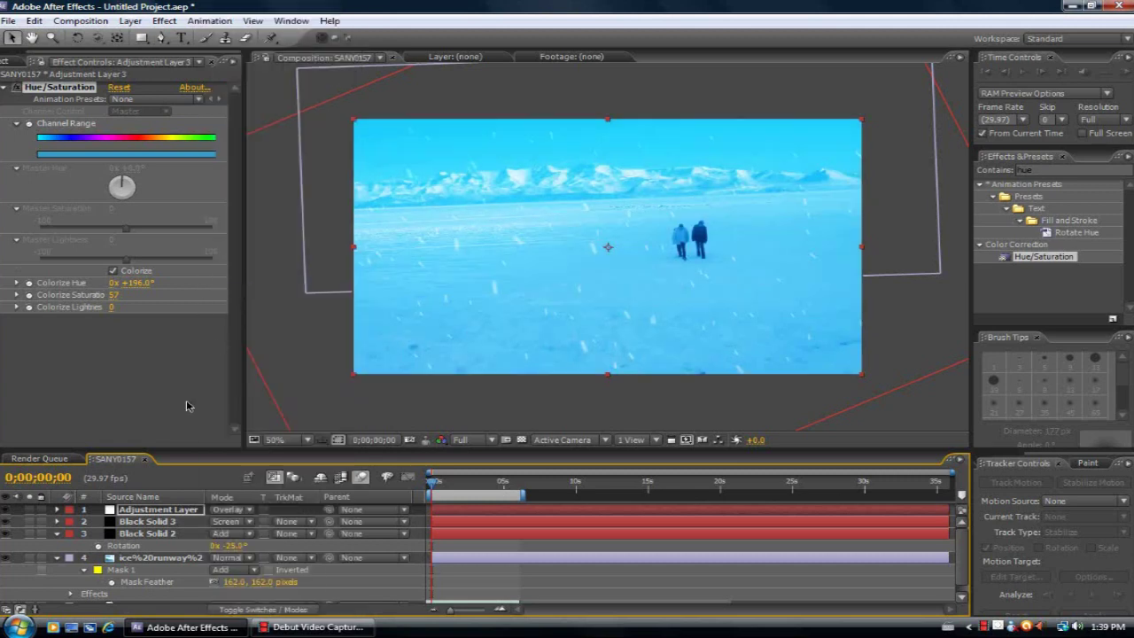
Set the adjustment layer's opacity to 45%
{"action": "key", "text": "t"}
{"action": "left_click", "coordinate": [219, 521]}
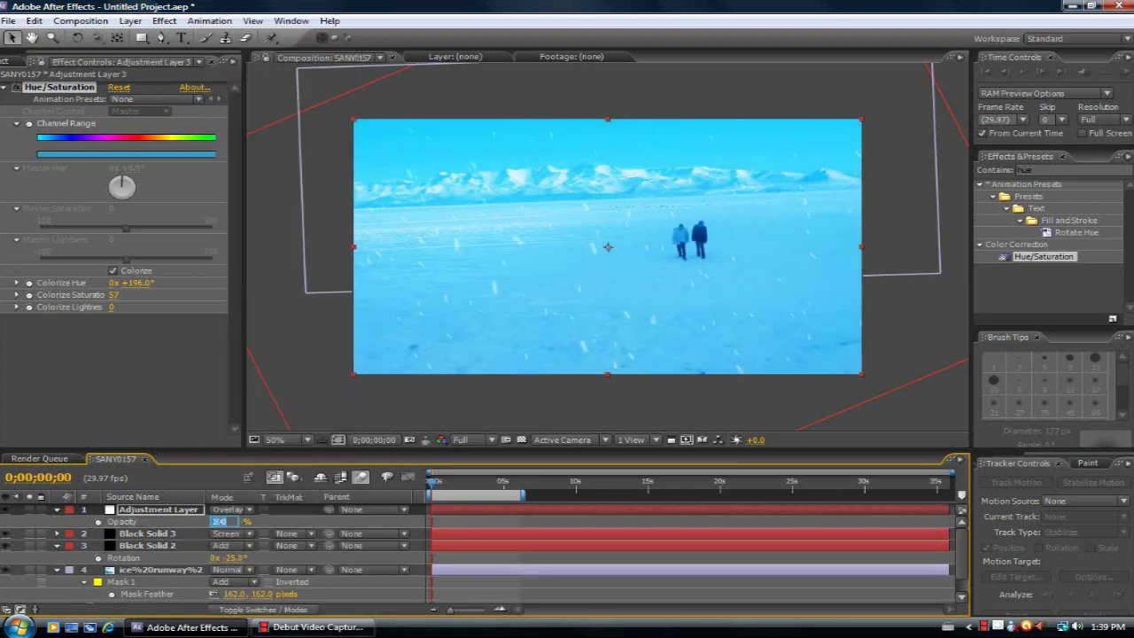
{"action": "type", "text": "45"}
{"action": "key", "text": "Return"}
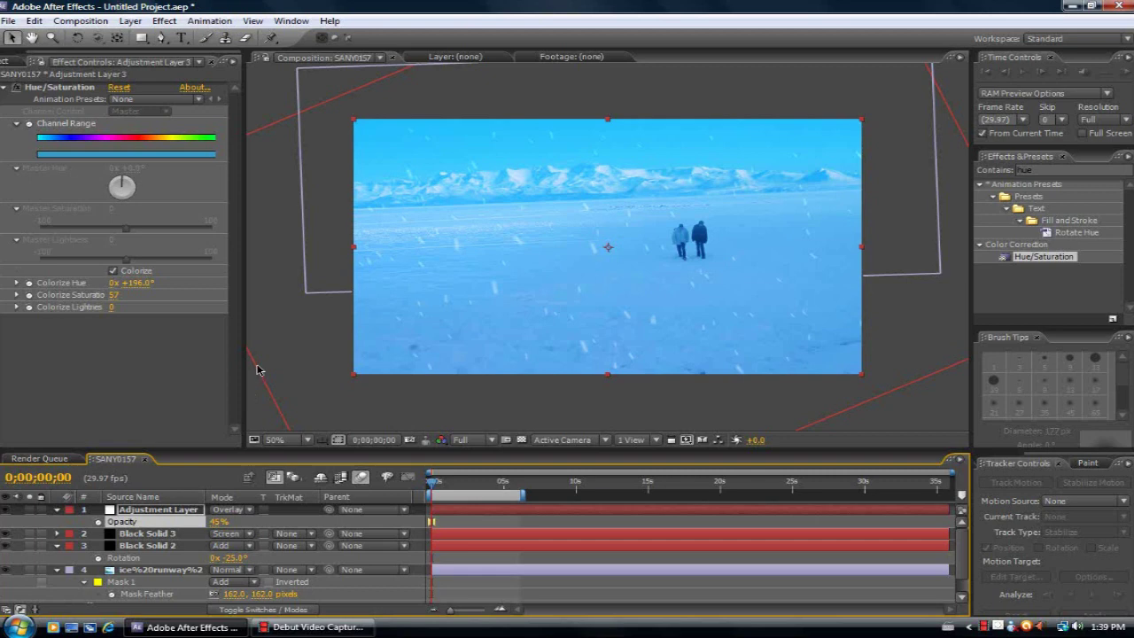
{"action": "left_click", "coordinate": [130, 21]}
Apply the 2.40 Aspect Ratio preset to a second adjustment layer, then preview from about one second
{"action": "mouse_move", "coordinate": [345, 38]}
{"action": "left_click", "coordinate": [416, 130]}
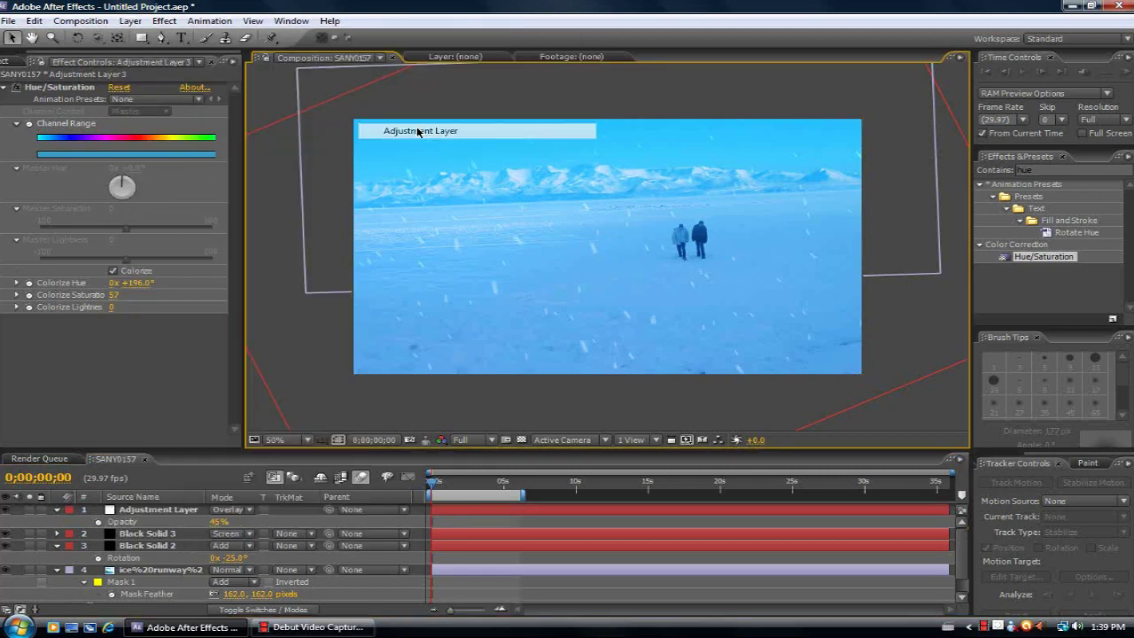
{"action": "double_click", "coordinate": [1025, 169]}
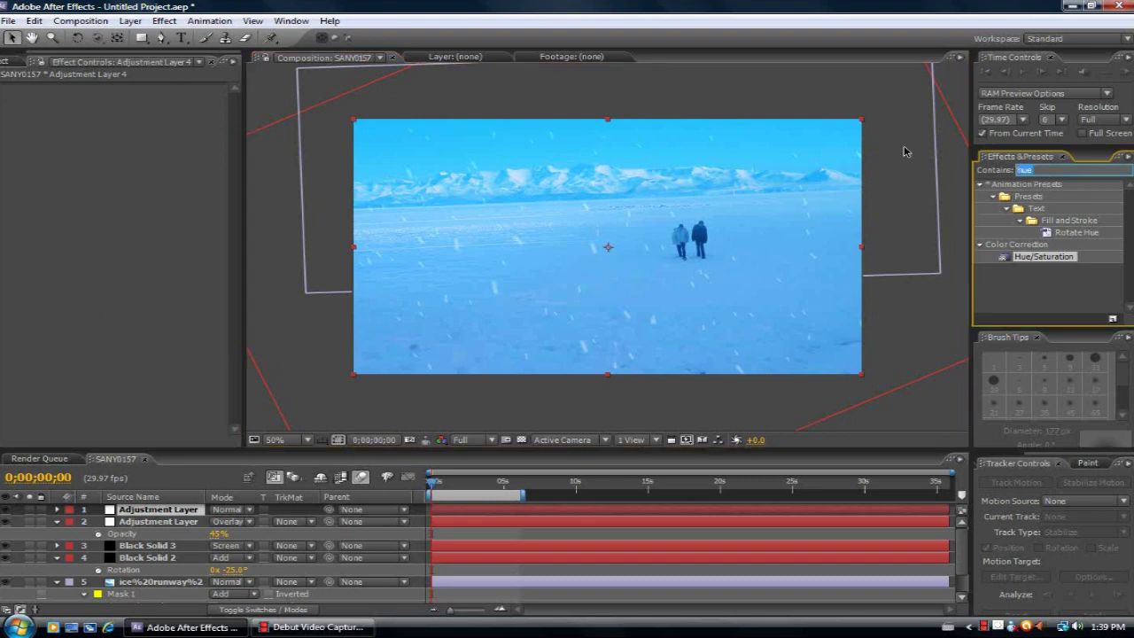
{"action": "type", "text": "2"}
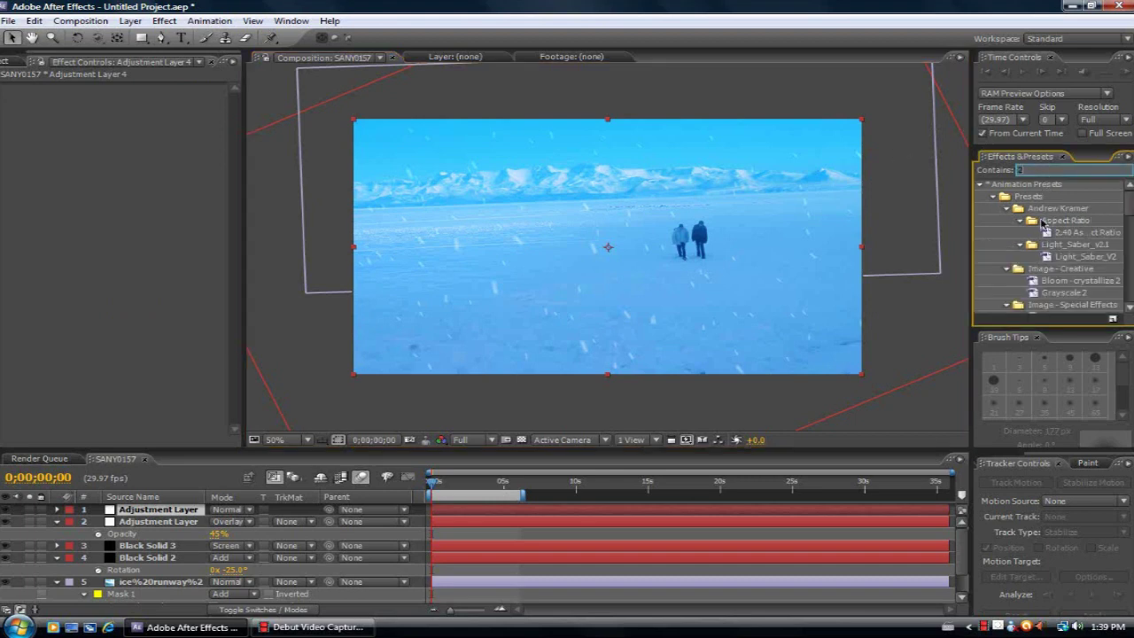
{"action": "left_click_drag", "start_coordinate": [1085, 232], "coordinate": [152, 510]}
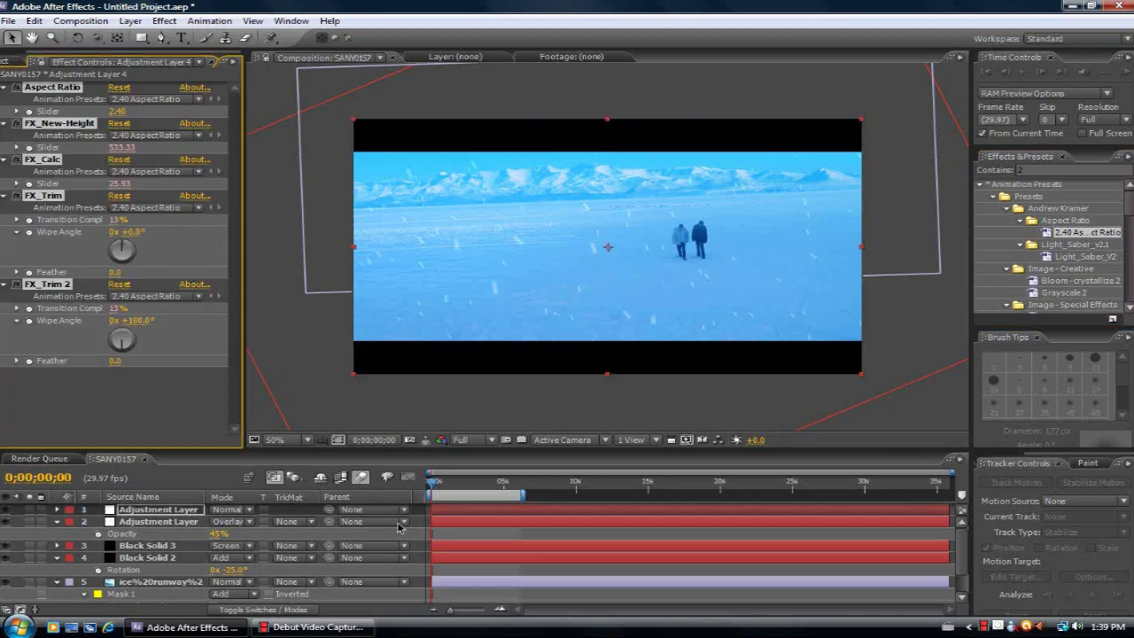
{"action": "left_click", "coordinate": [450, 487]}
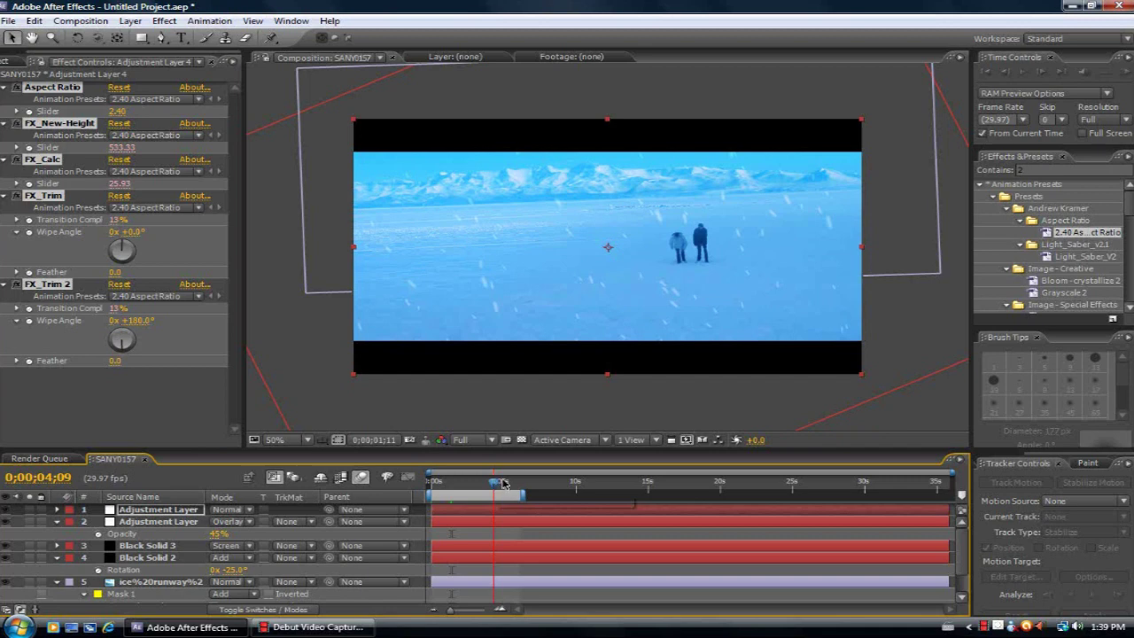
{"action": "key", "text": "KP_0"}
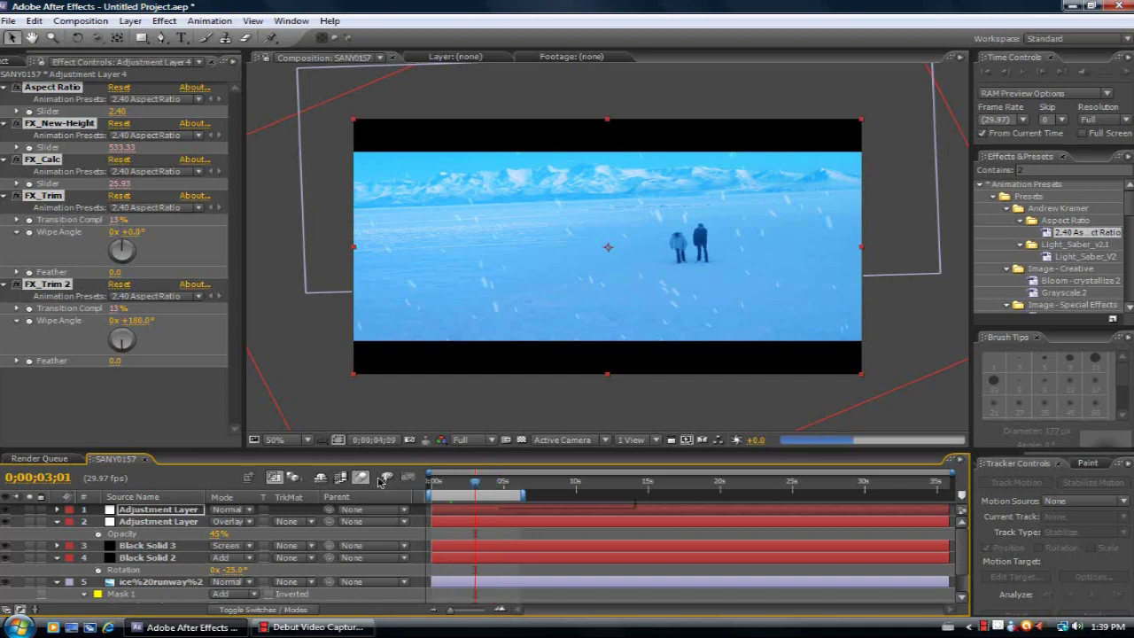